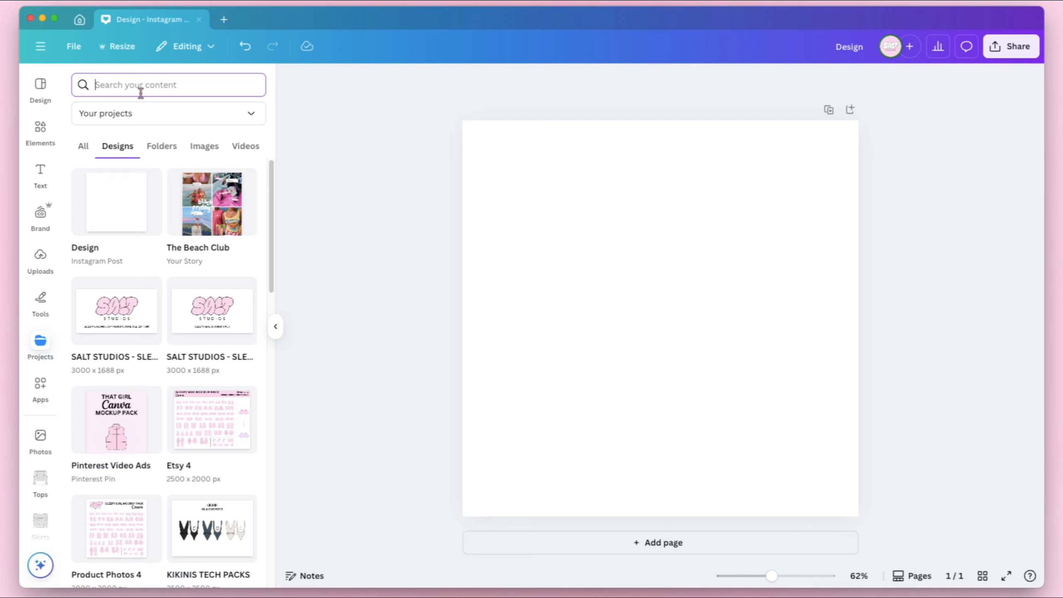
Search the projects for "that guy v2" and open the SALT STUDIOS - THAT GUY V2 MOCKUP design among the matching designs
{"action": "type", "text": "that guy v2"}
{"action": "key", "text": "Return"}
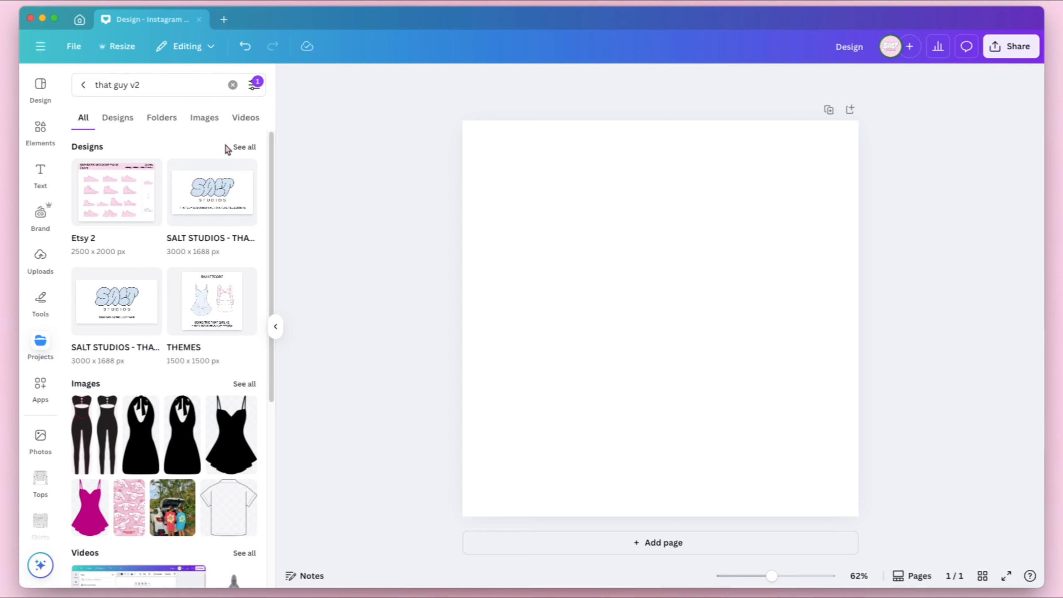
{"action": "left_click", "coordinate": [250, 147]}
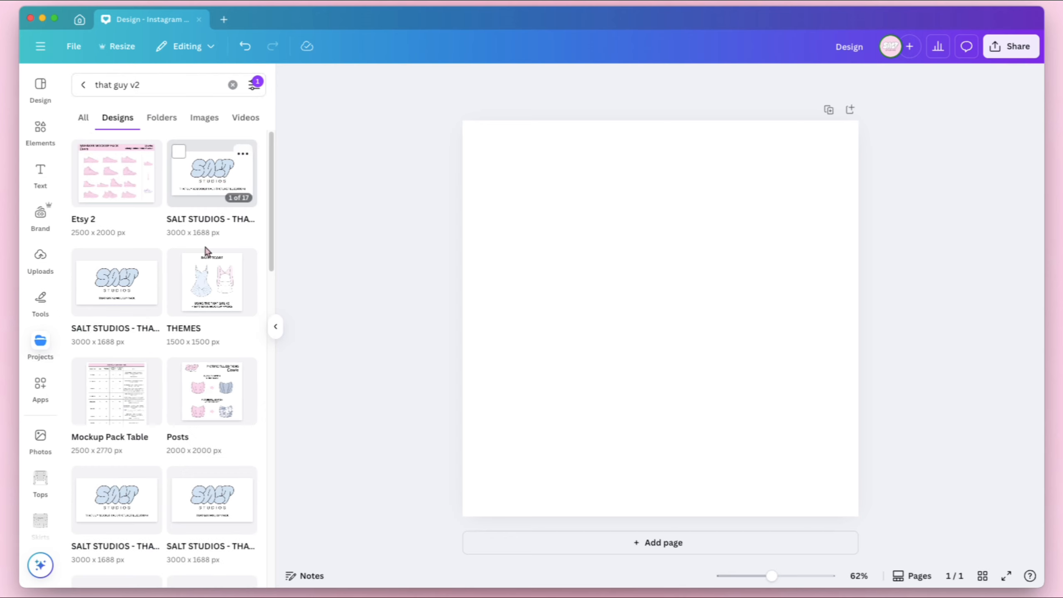
{"action": "left_click", "coordinate": [123, 293]}
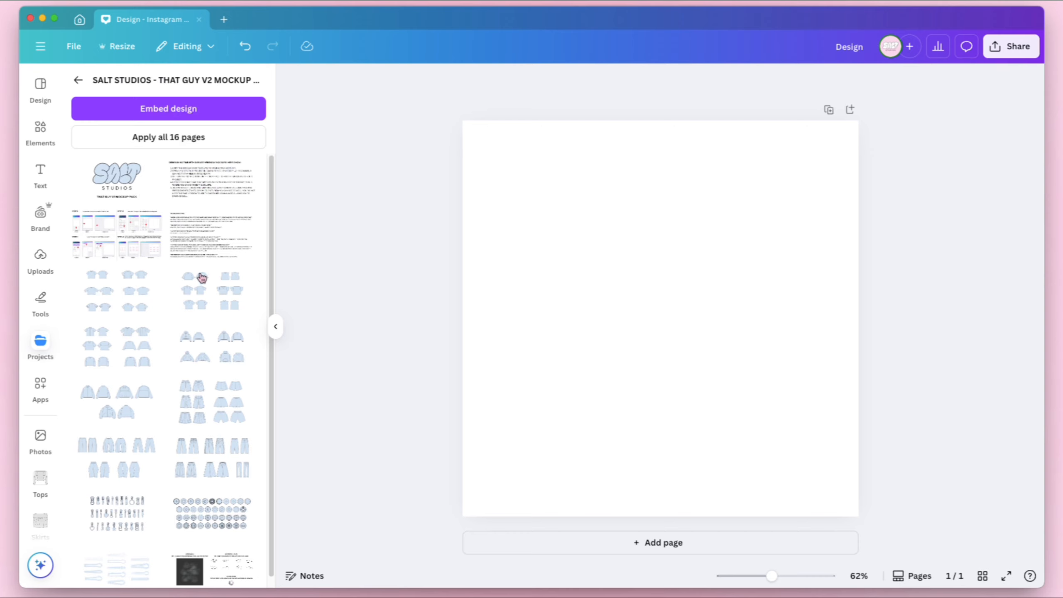
Apply the pack page with the collared, V-neck and long-sleeve tops to the blank page and add an empty second page
{"action": "scroll", "coordinate": [205, 346], "scroll_direction": "down", "scroll_amount": 1}
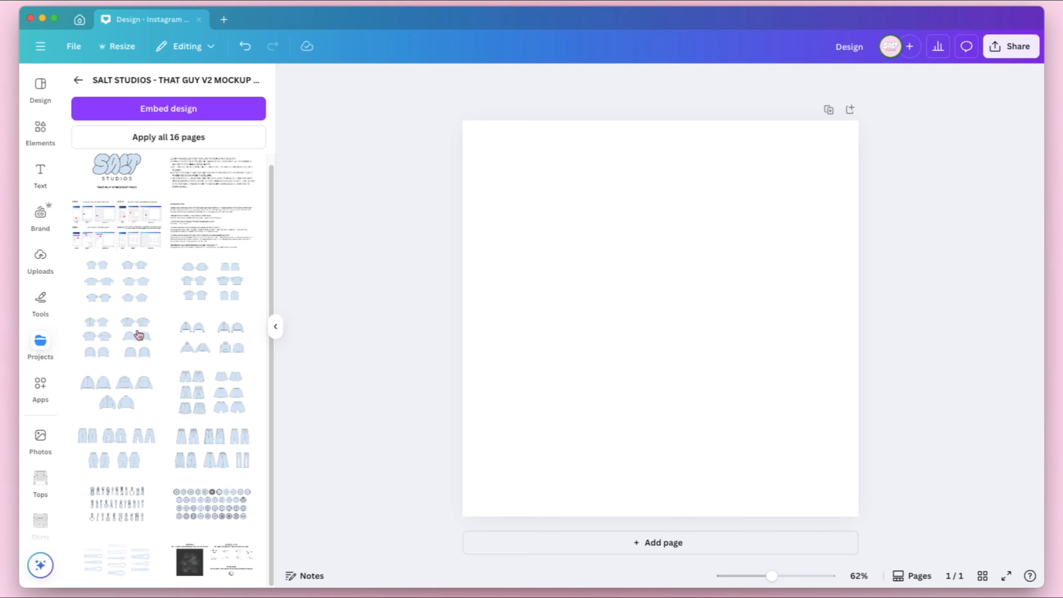
{"action": "left_click", "coordinate": [128, 348]}
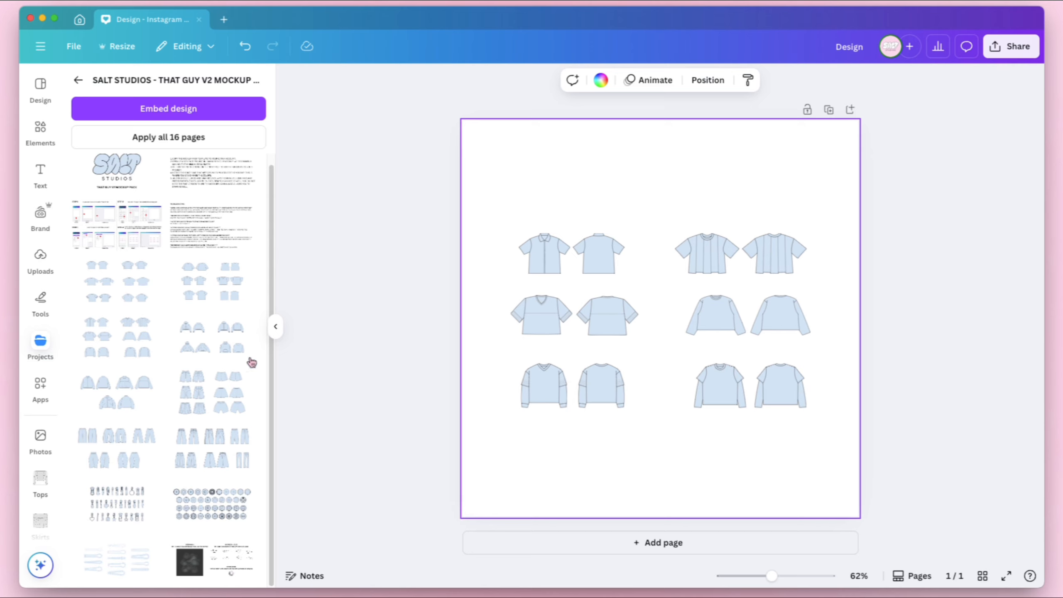
{"action": "left_click", "coordinate": [849, 110]}
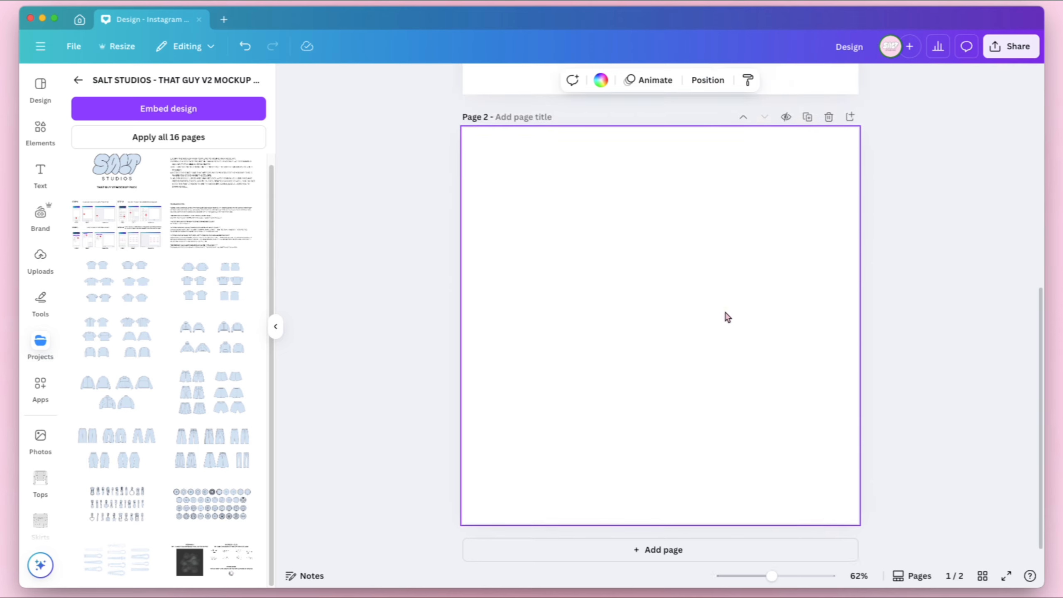
Move the front view of the long-sleeve V-neck top from page 1 onto page 2
{"action": "scroll", "coordinate": [620, 301], "scroll_direction": "up", "scroll_amount": 5}
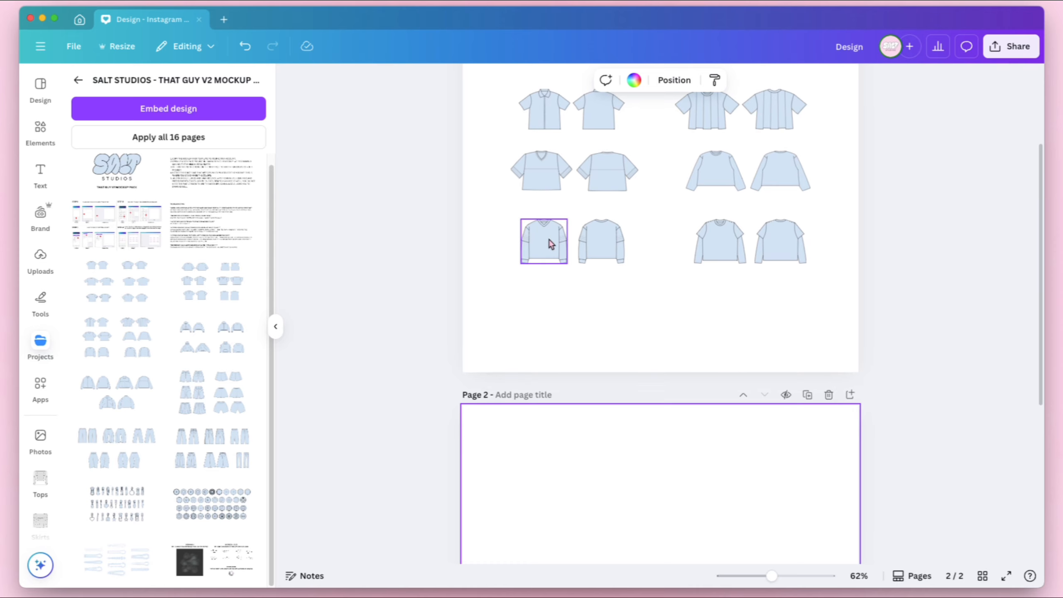
{"action": "left_click_drag", "start_coordinate": [556, 256], "coordinate": [571, 459]}
Replace page 1 with the pack's jeans page and move the front view of the flared wide-leg pants beside the top on page 2
{"action": "scroll", "coordinate": [743, 313], "scroll_direction": "up", "scroll_amount": 3}
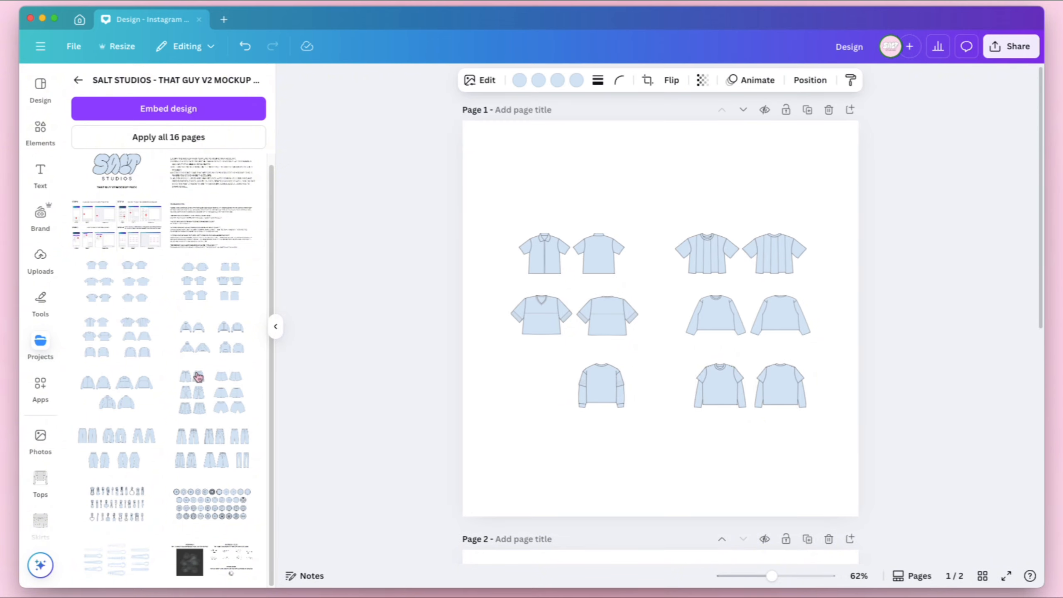
{"action": "left_click", "coordinate": [232, 448]}
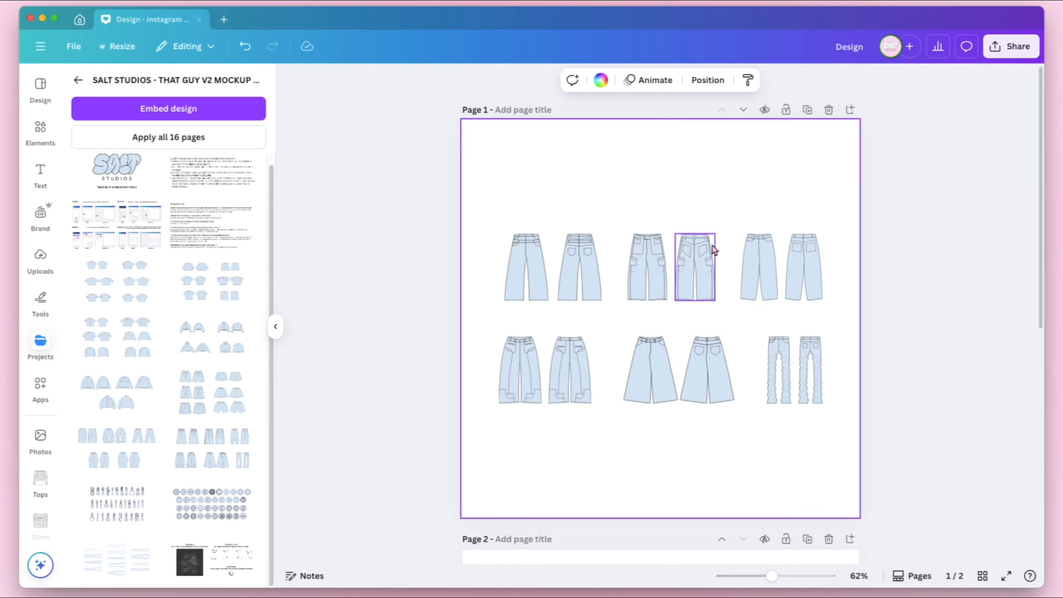
{"action": "scroll", "coordinate": [712, 249], "scroll_direction": "down", "scroll_amount": 1}
{"action": "scroll", "coordinate": [658, 263], "scroll_direction": "down", "scroll_amount": 3}
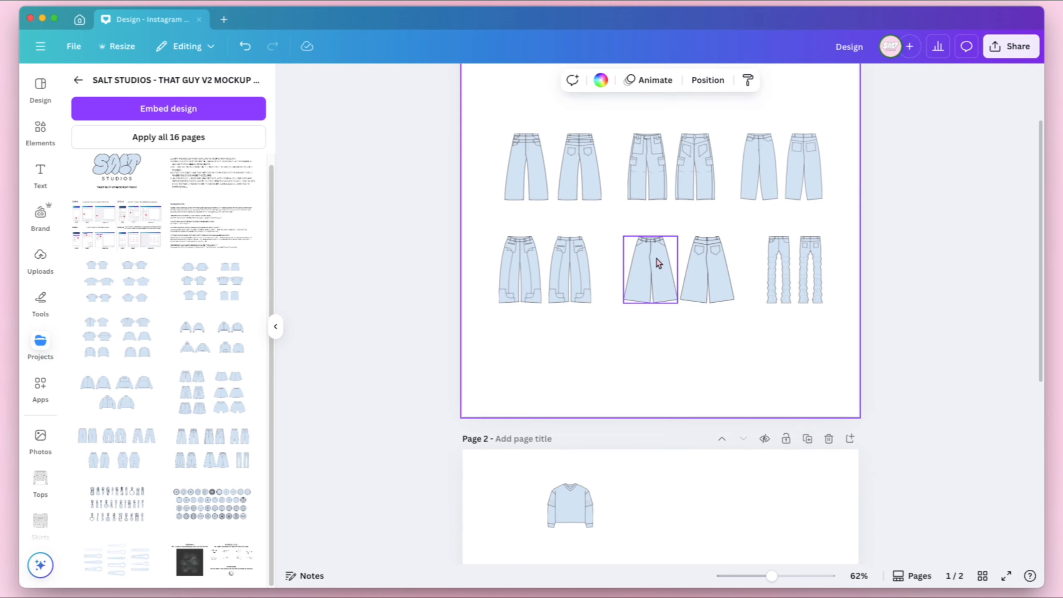
{"action": "left_click_drag", "start_coordinate": [658, 263], "coordinate": [681, 493]}
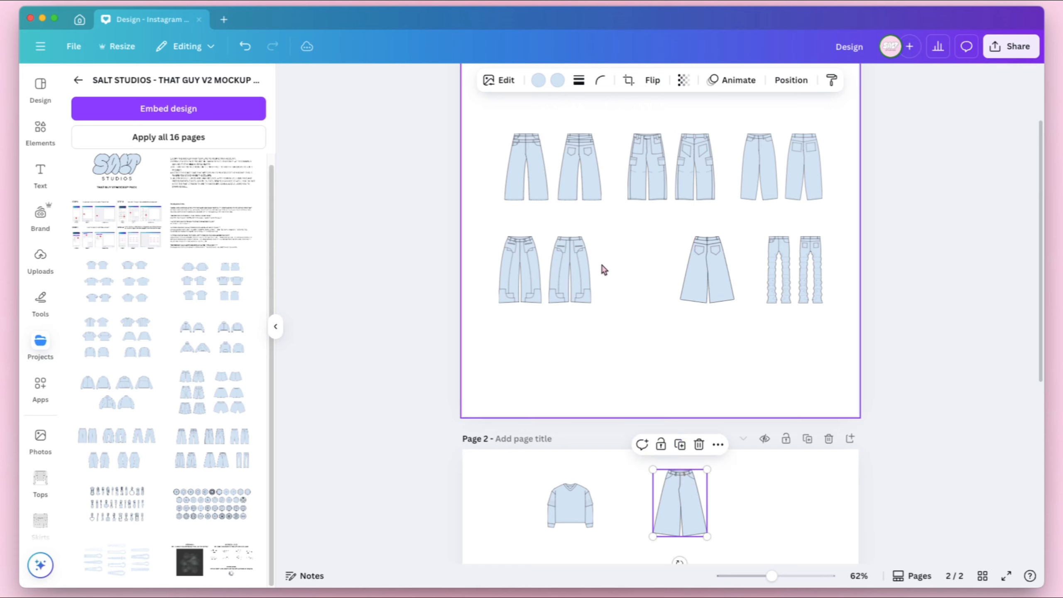
Replace page 1 with the acid wash and distress holes page and move the acid wash texture onto page 2 beside the pants
{"action": "scroll", "coordinate": [614, 282], "scroll_direction": "up", "scroll_amount": 4}
{"action": "left_click", "coordinate": [486, 200]}
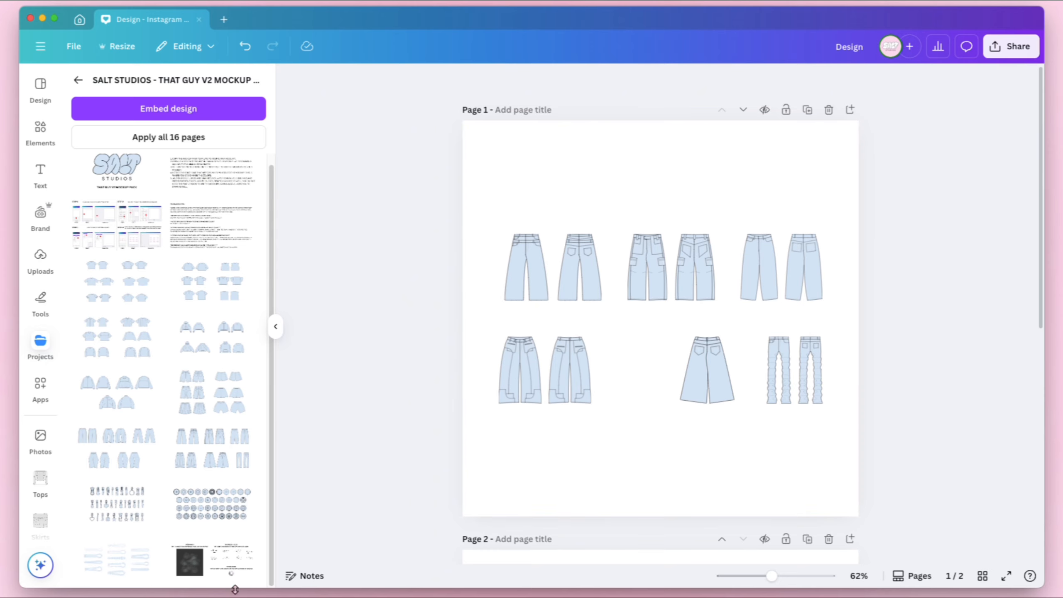
{"action": "left_click", "coordinate": [190, 566]}
{"action": "left_click", "coordinate": [560, 319]}
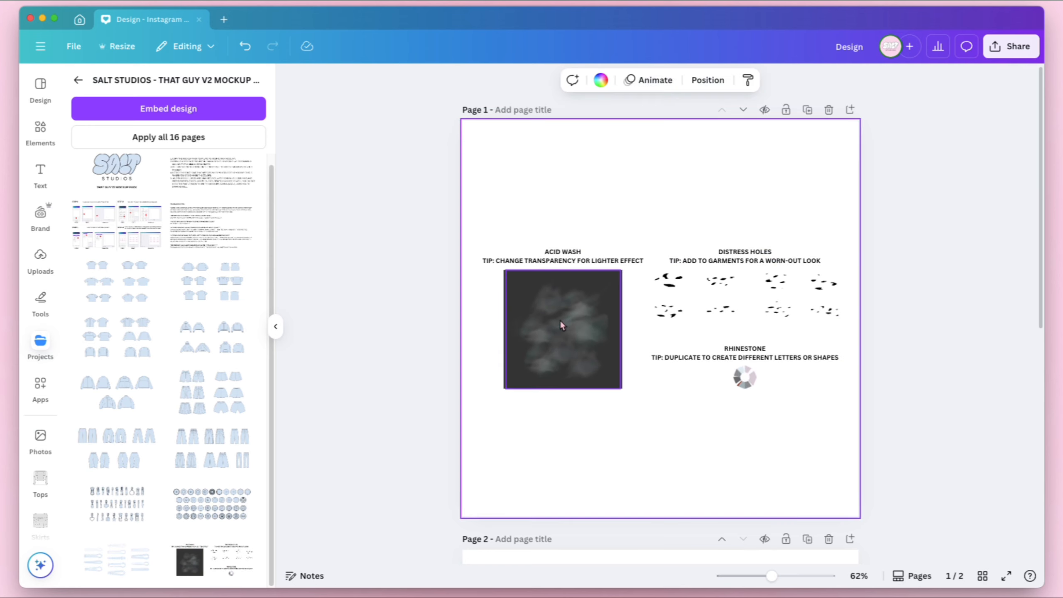
{"action": "scroll", "coordinate": [567, 317], "scroll_direction": "down", "scroll_amount": 5}
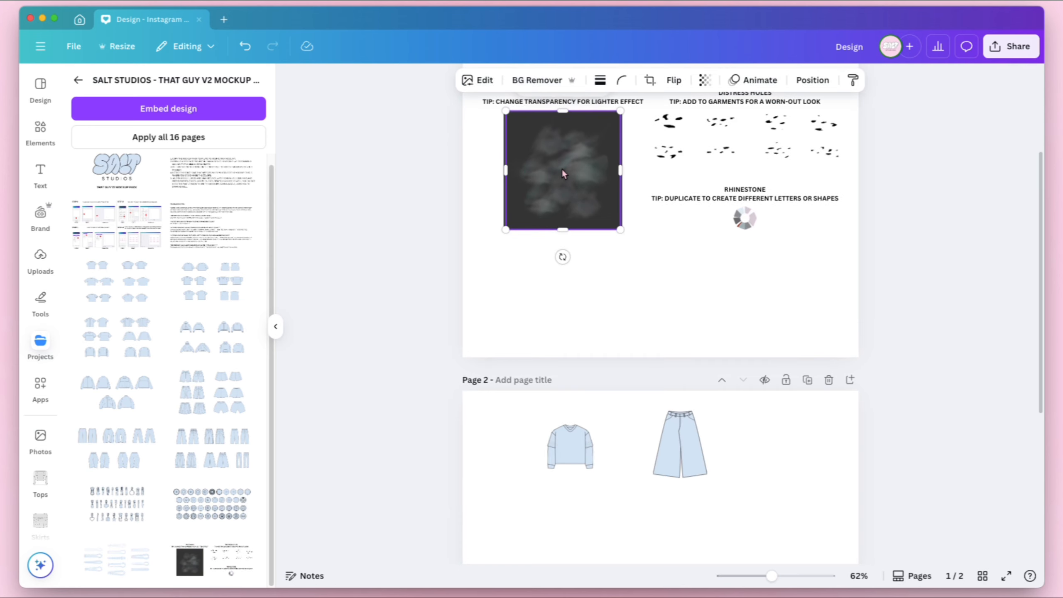
{"action": "left_click_drag", "start_coordinate": [561, 168], "coordinate": [762, 494]}
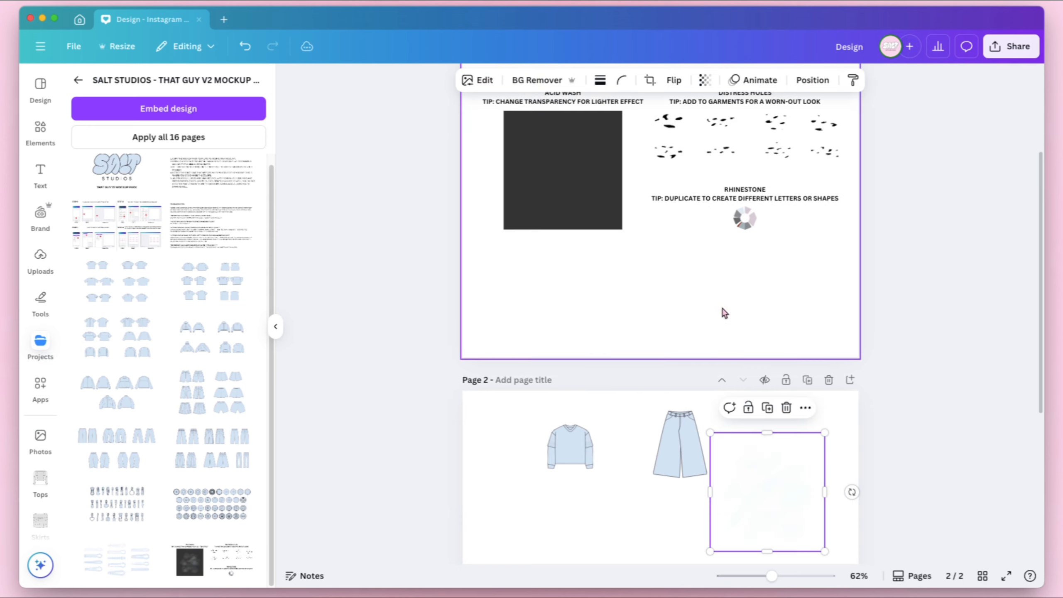
Reapply the pack's acid wash and distress holes page to page 1
{"action": "scroll", "coordinate": [663, 276], "scroll_direction": "up", "scroll_amount": 5}
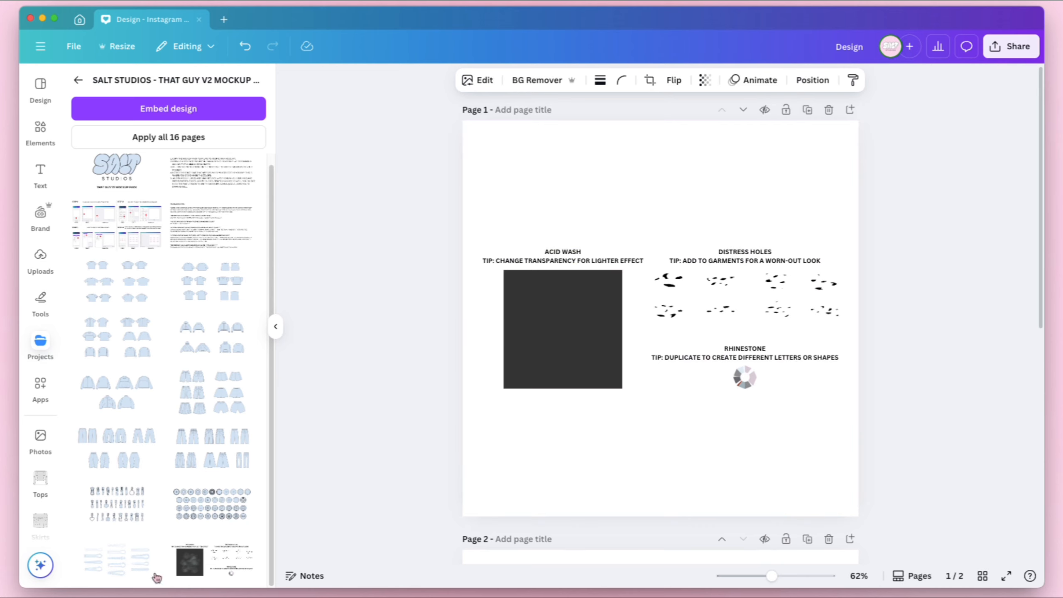
{"action": "left_click_drag", "start_coordinate": [195, 576], "coordinate": [529, 285]}
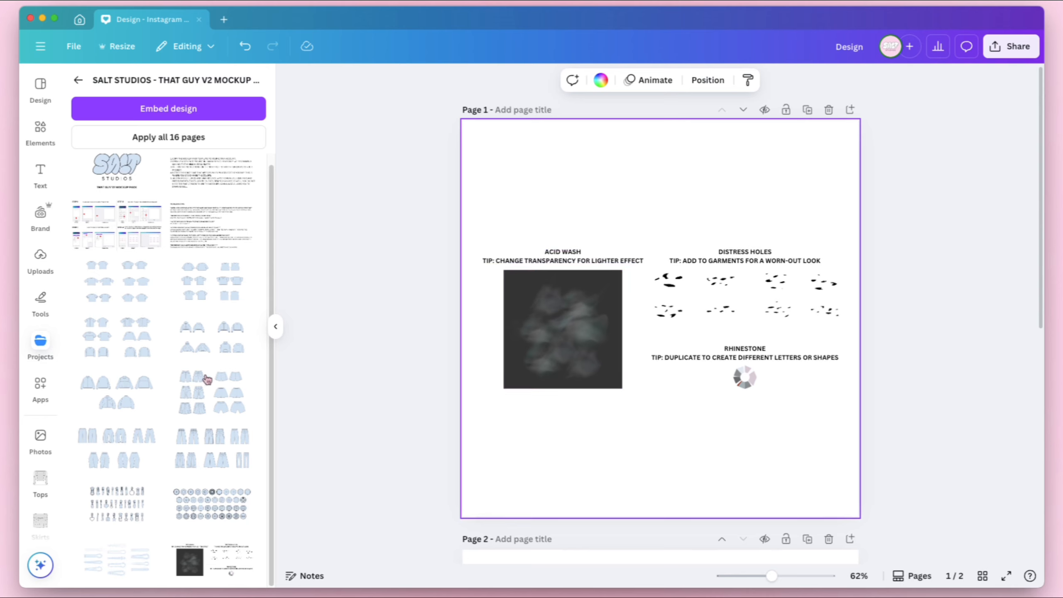
{"action": "scroll", "coordinate": [588, 303], "scroll_direction": "down", "scroll_amount": 5}
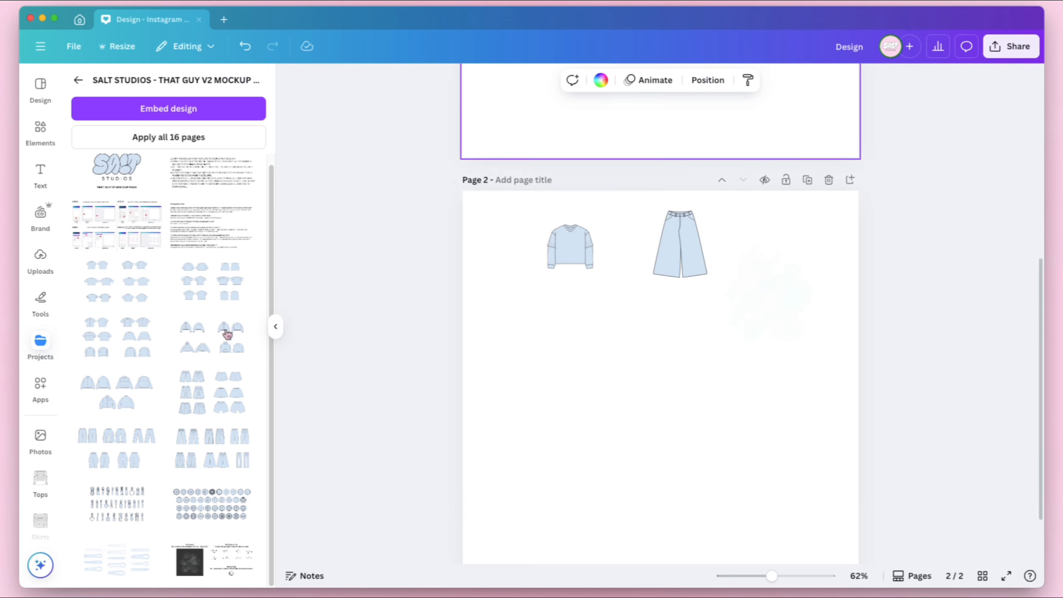
{"action": "scroll", "coordinate": [536, 327], "scroll_direction": "up", "scroll_amount": 5}
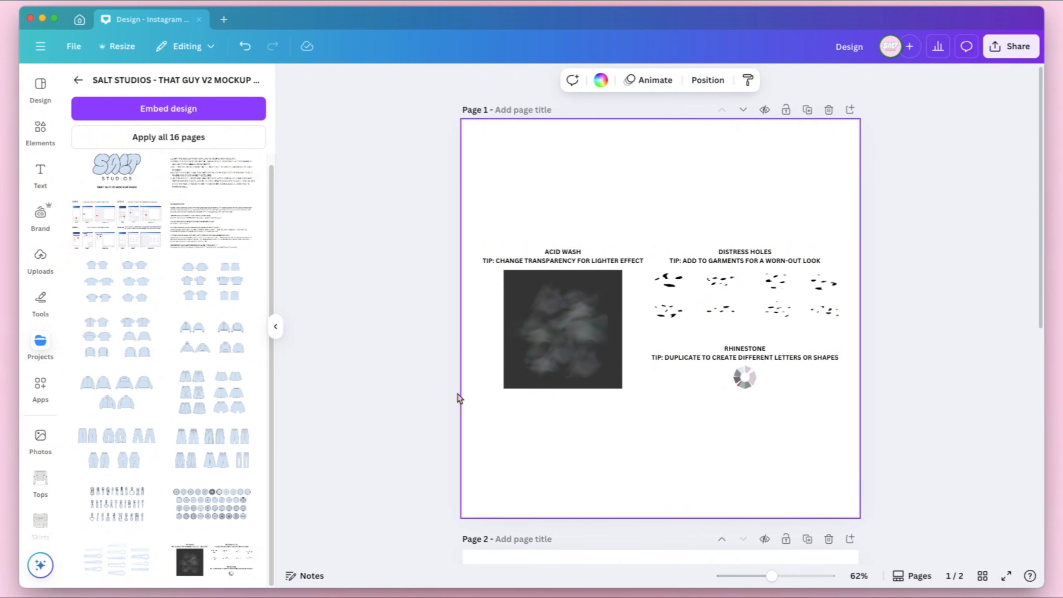
{"action": "scroll", "coordinate": [556, 358], "scroll_direction": "down", "scroll_amount": 2}
{"action": "scroll", "coordinate": [544, 364], "scroll_direction": "up", "scroll_amount": 2}
Replace page 1 with the pack's buttons page and move the second button of the first row onto page 2 beside the pants
{"action": "left_click", "coordinate": [213, 518]}
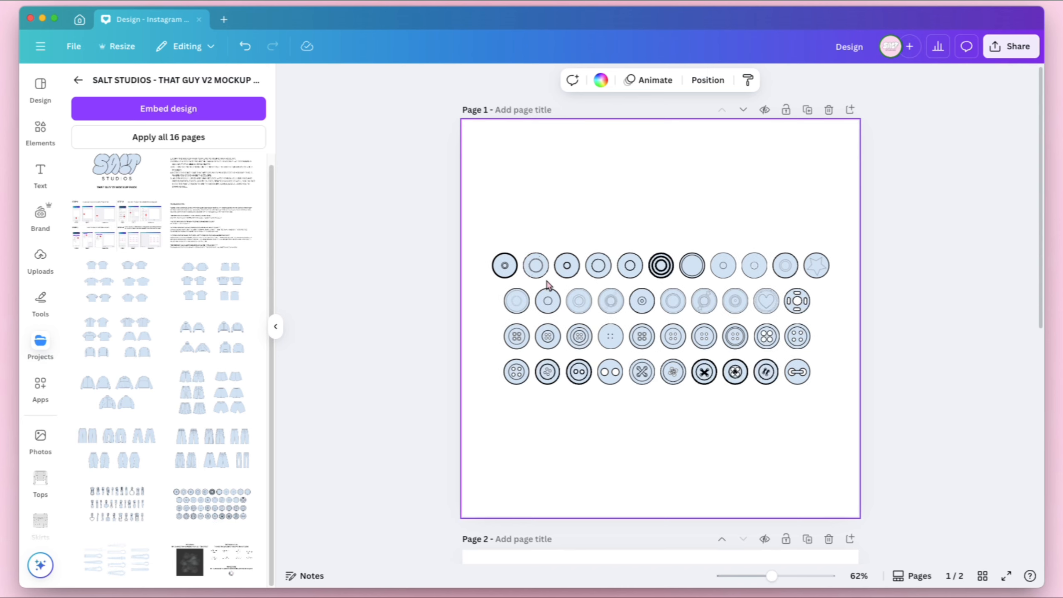
{"action": "scroll", "coordinate": [520, 270], "scroll_direction": "down", "scroll_amount": 1}
{"action": "left_click_drag", "start_coordinate": [535, 247], "coordinate": [611, 457]}
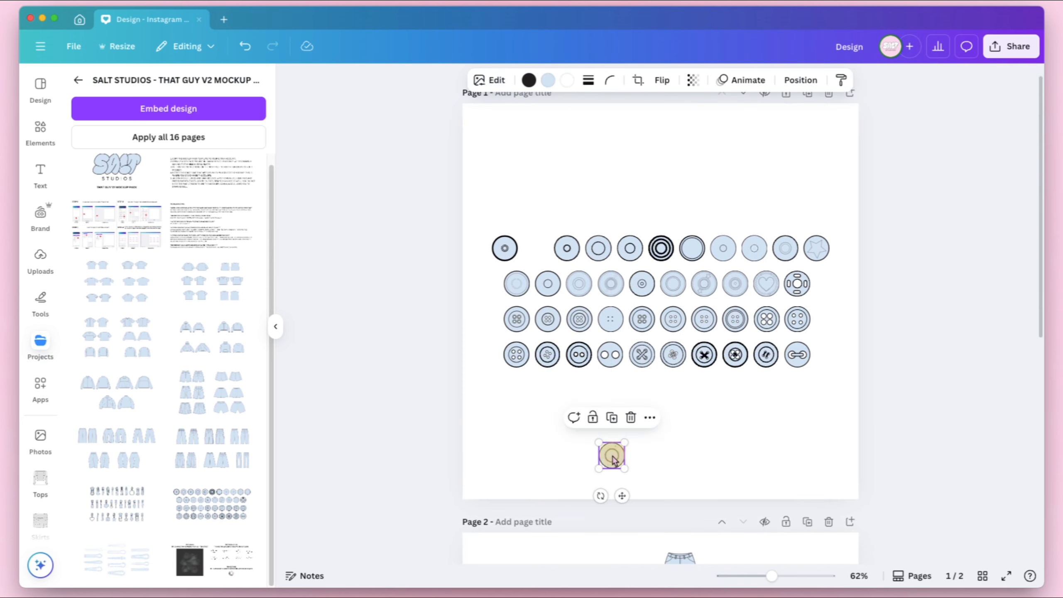
{"action": "scroll", "coordinate": [609, 454], "scroll_direction": "down", "scroll_amount": 2}
{"action": "left_click_drag", "start_coordinate": [609, 391], "coordinate": [743, 502]}
{"action": "scroll", "coordinate": [740, 504], "scroll_direction": "down", "scroll_amount": 6}
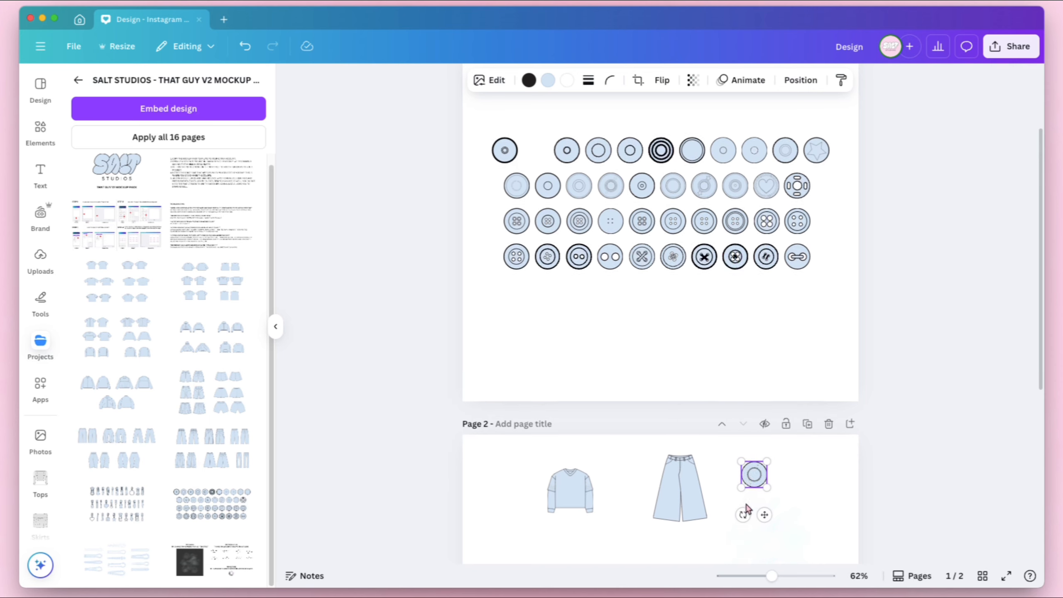
Delete page 1 with the remaining buttons, keeping only the page of collected mockup pieces
{"action": "scroll", "coordinate": [712, 313], "scroll_direction": "up", "scroll_amount": 5}
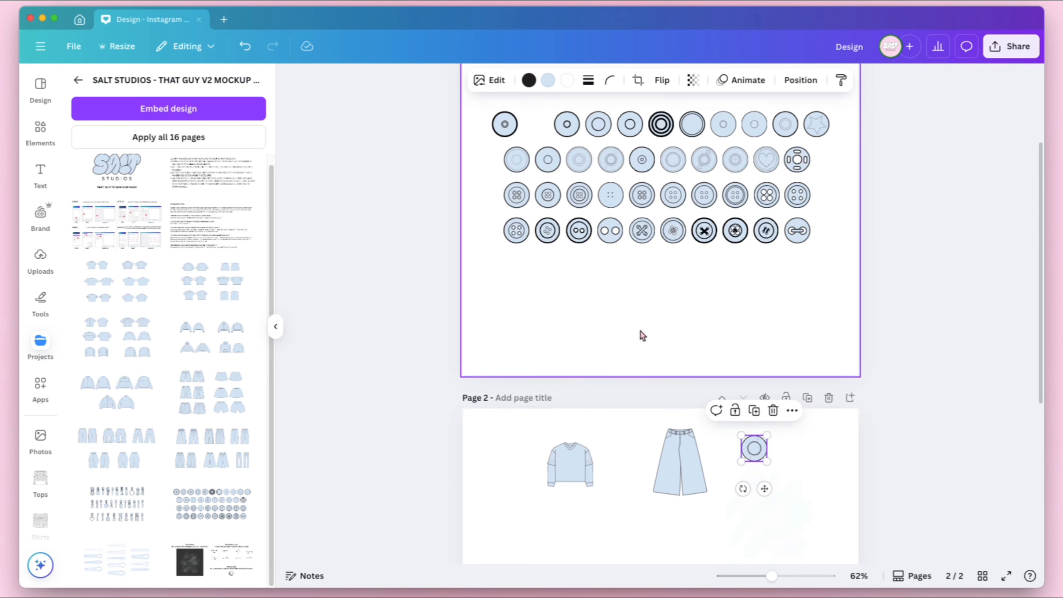
{"action": "scroll", "coordinate": [704, 328], "scroll_direction": "up", "scroll_amount": 2}
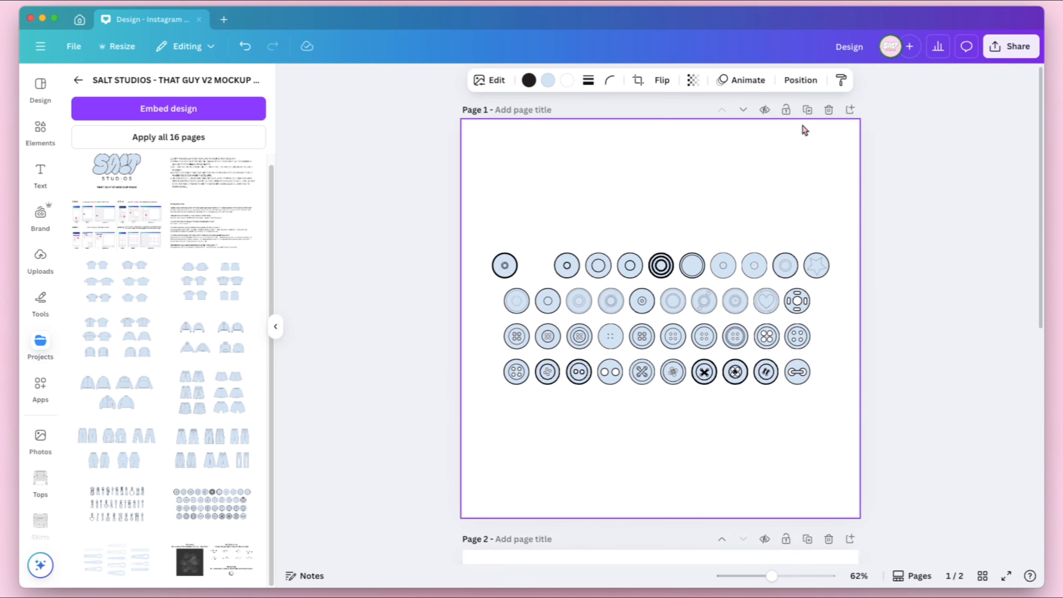
{"action": "left_click", "coordinate": [828, 110]}
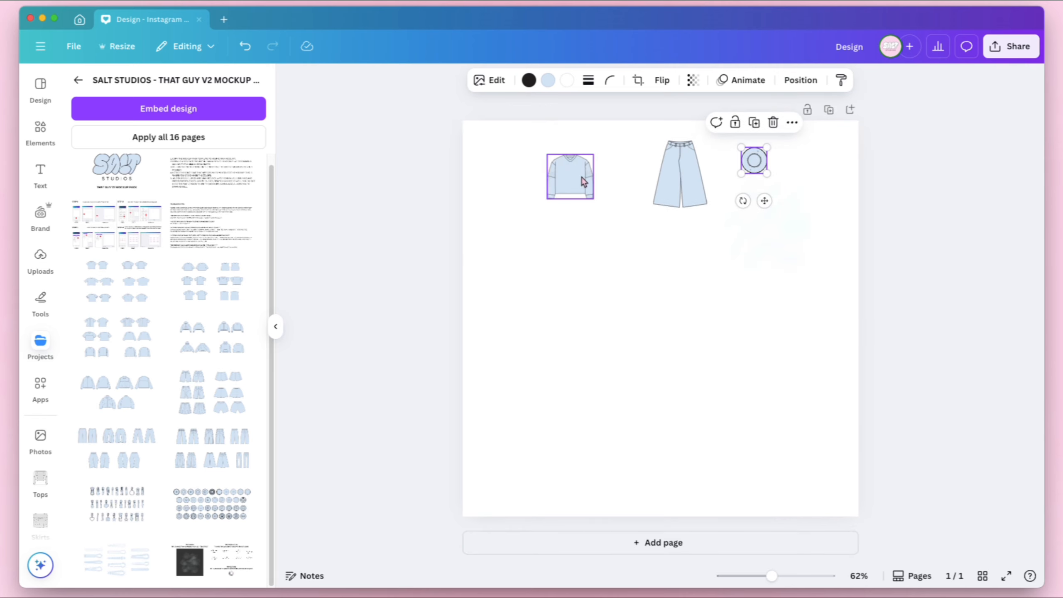
Place the wide-leg pants near the middle of the page and align the V-neck top directly above them
{"action": "left_click_drag", "start_coordinate": [583, 181], "coordinate": [609, 333]}
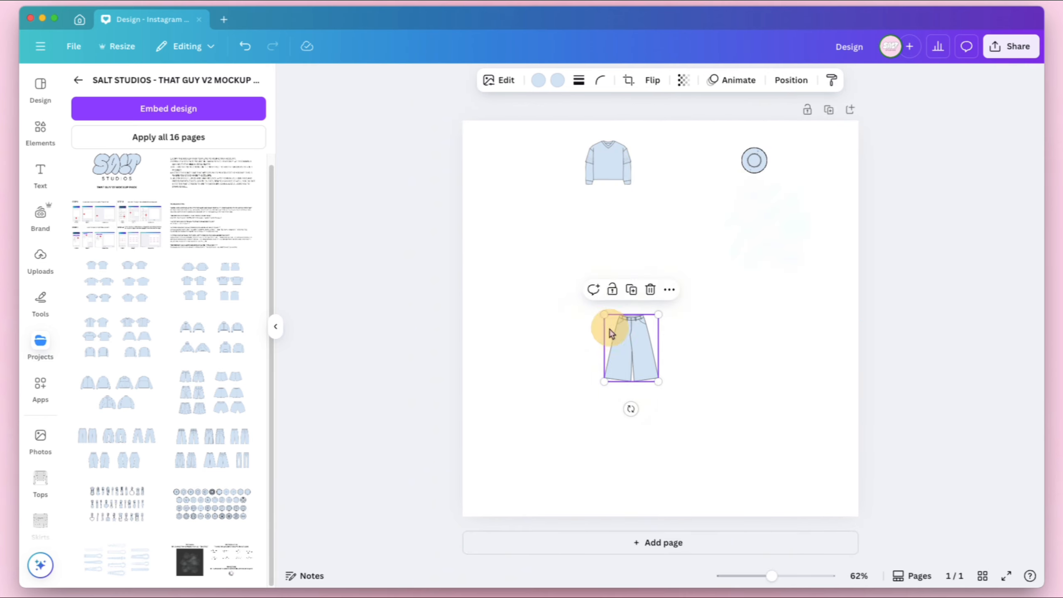
{"action": "left_click_drag", "start_coordinate": [607, 161], "coordinate": [624, 285]}
{"action": "left_click", "coordinate": [523, 293]}
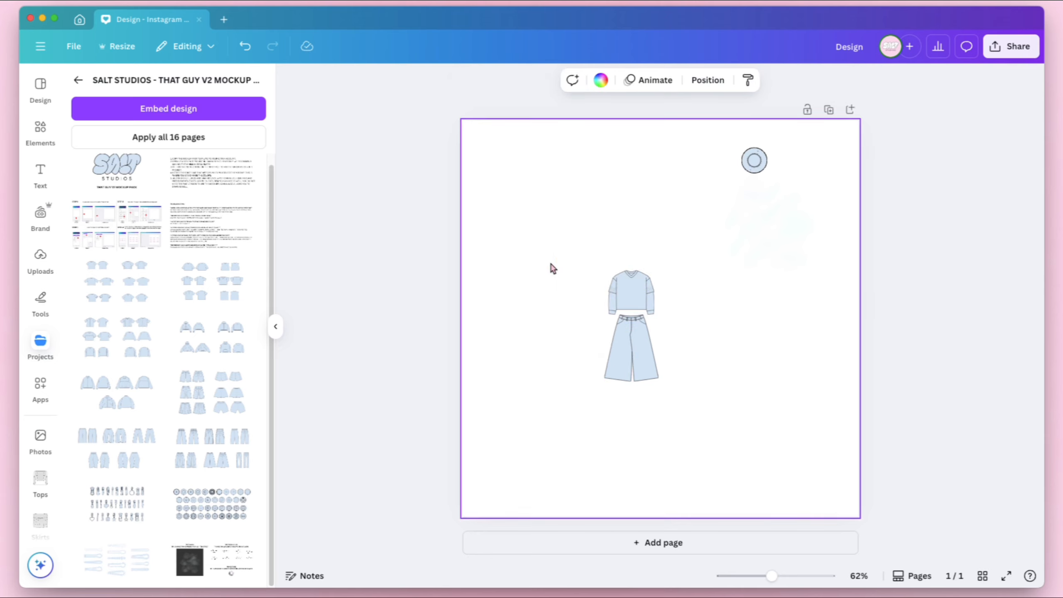
Enlarge the top and pants together to fill most of the page height and centre the outfit on the page
{"action": "left_click_drag", "start_coordinate": [558, 260], "coordinate": [638, 370]}
{"action": "left_click_drag", "start_coordinate": [604, 270], "coordinate": [486, 167]}
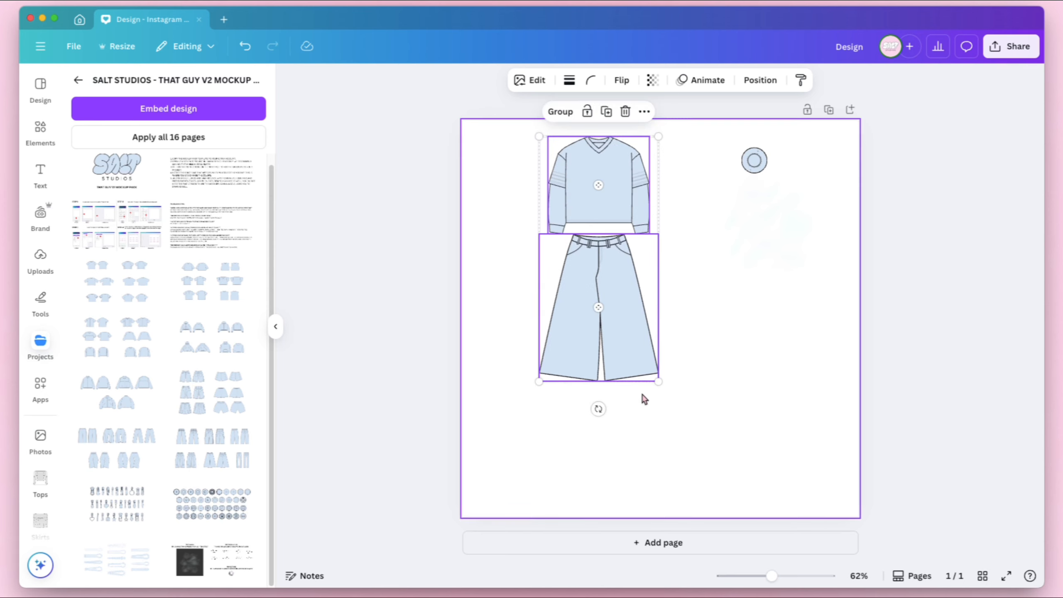
{"action": "left_click_drag", "start_coordinate": [658, 382], "coordinate": [688, 416]}
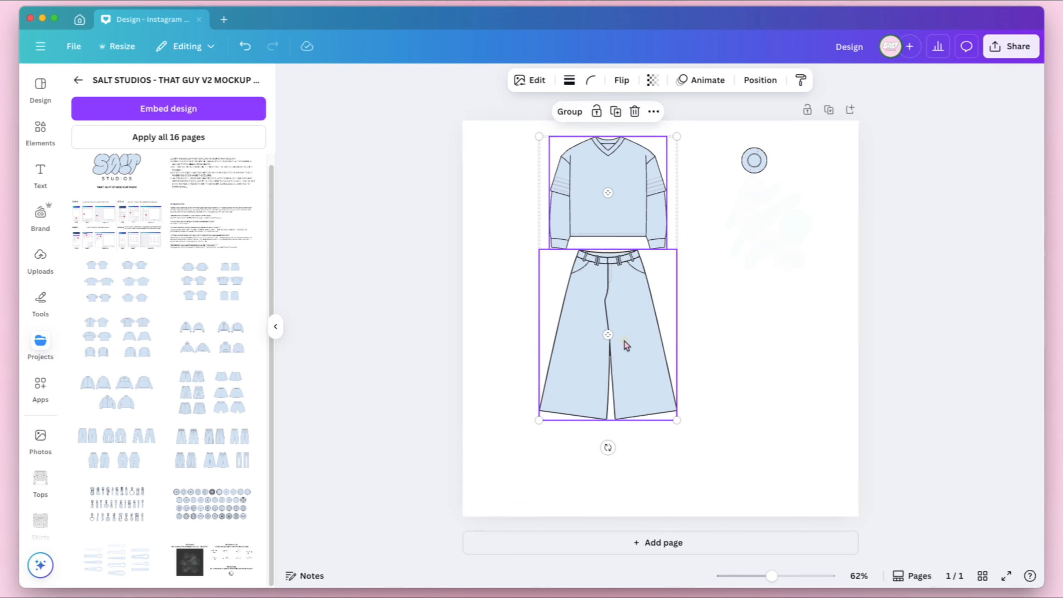
{"action": "left_click_drag", "start_coordinate": [626, 345], "coordinate": [677, 380]}
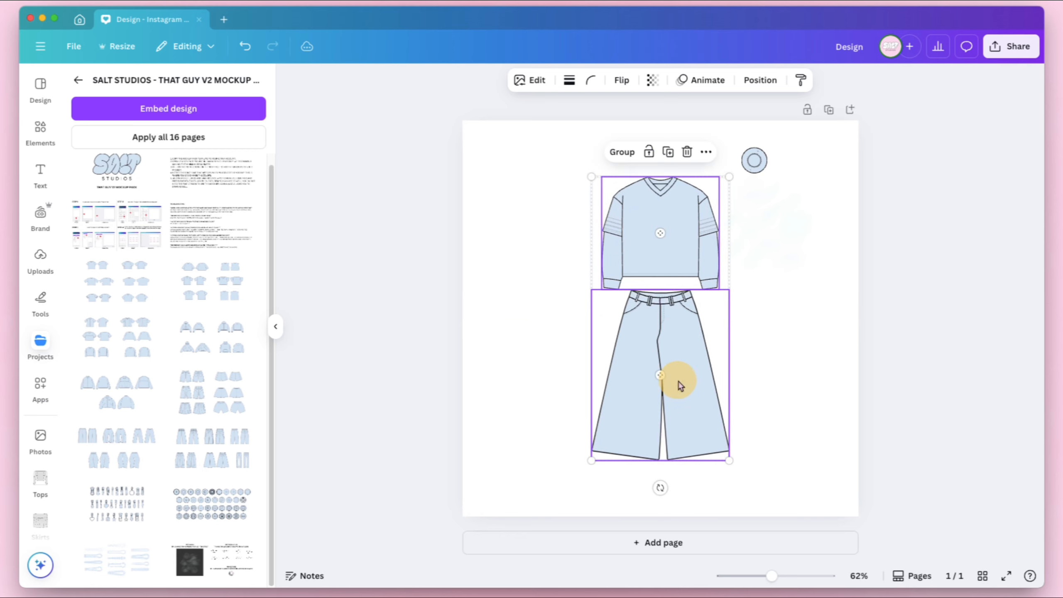
{"action": "left_click", "coordinate": [819, 406]}
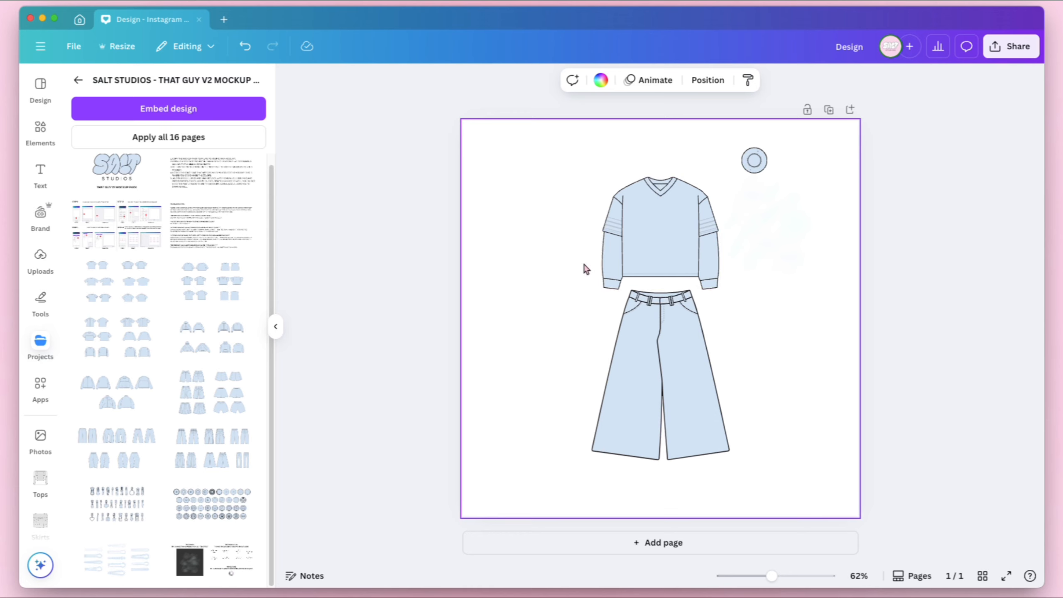
{"action": "left_click", "coordinate": [649, 209]}
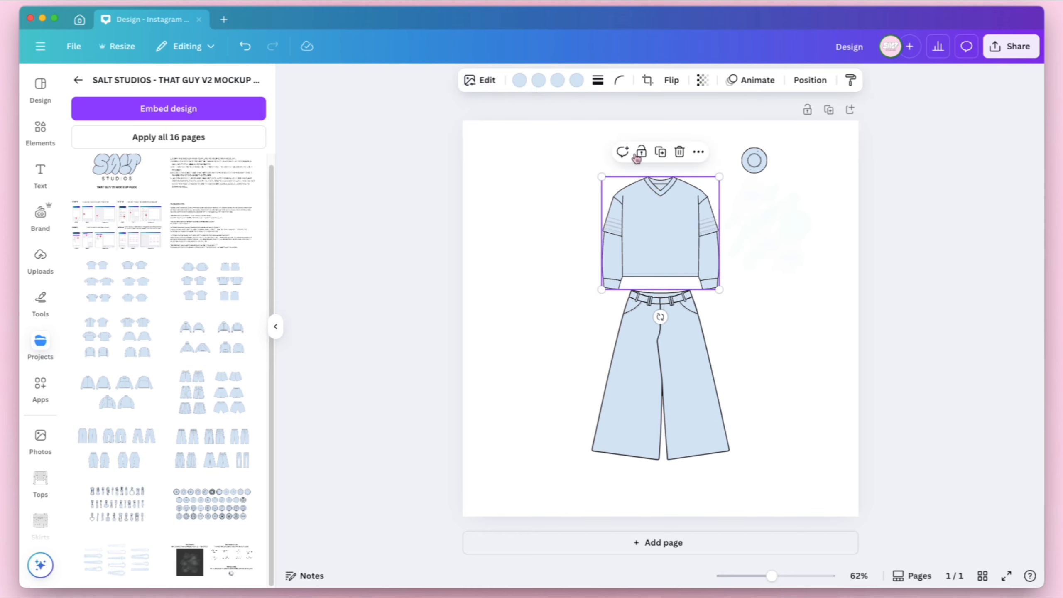
{"action": "left_click", "coordinate": [539, 218]}
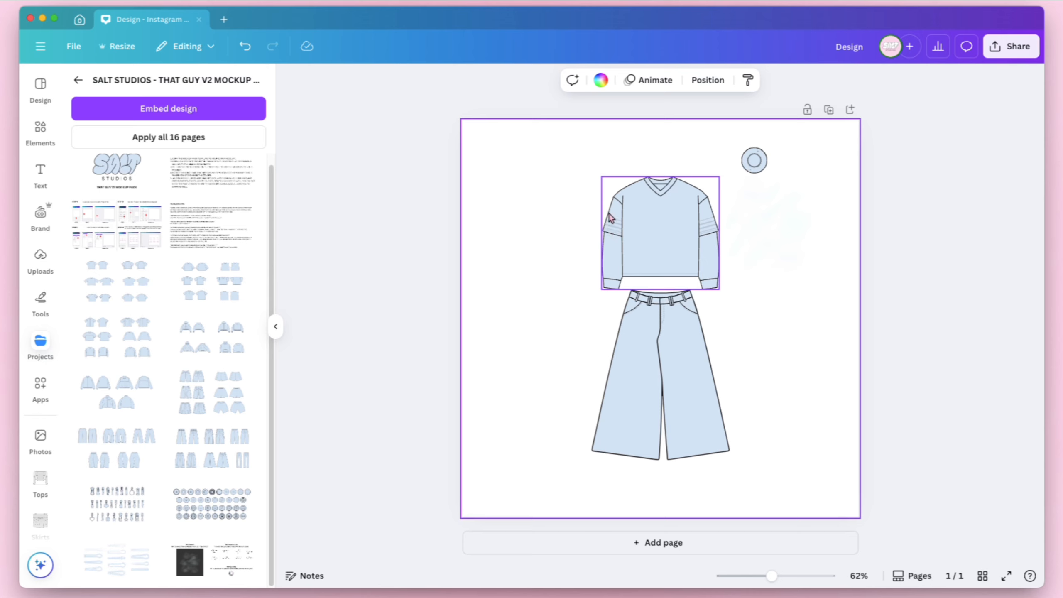
{"action": "left_click", "coordinate": [632, 395]}
{"action": "left_click", "coordinate": [636, 208]}
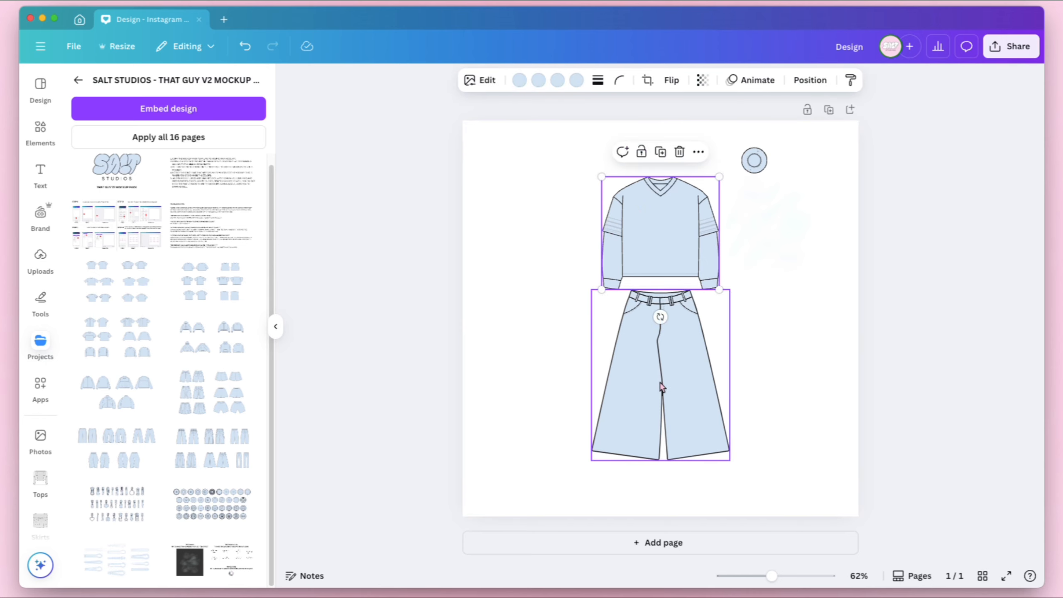
{"action": "left_click", "coordinate": [662, 388]}
{"action": "left_click", "coordinate": [653, 207]}
{"action": "left_click", "coordinate": [683, 380]}
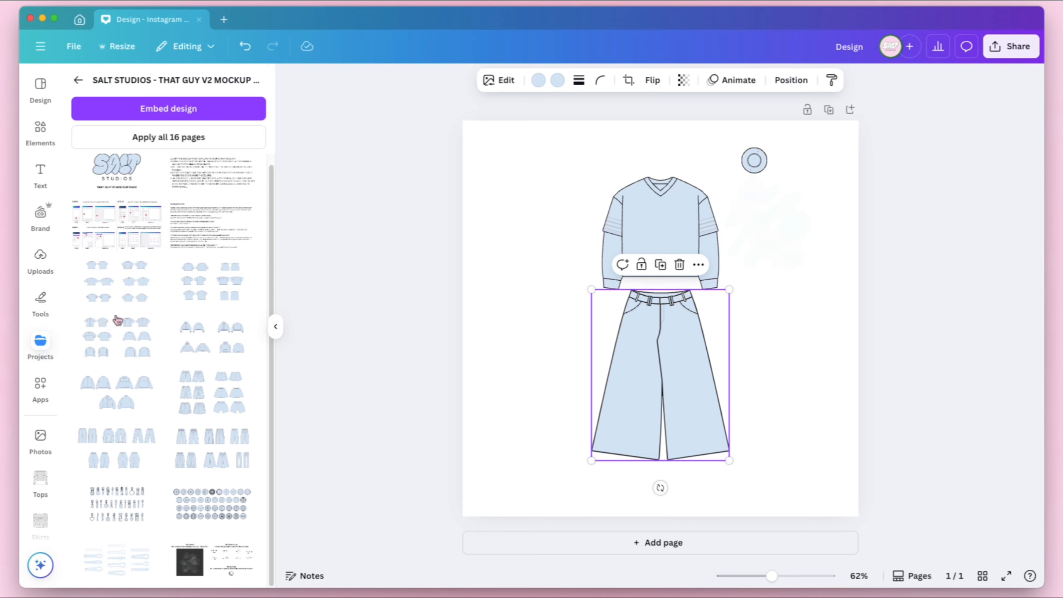
{"action": "left_click", "coordinate": [42, 127]}
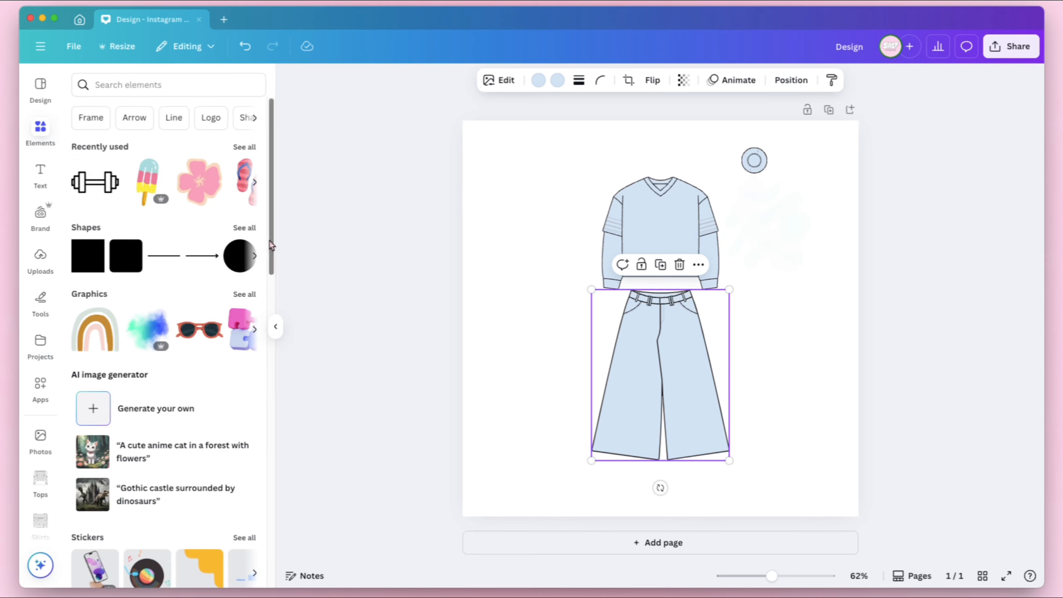
{"action": "left_click", "coordinate": [238, 255]}
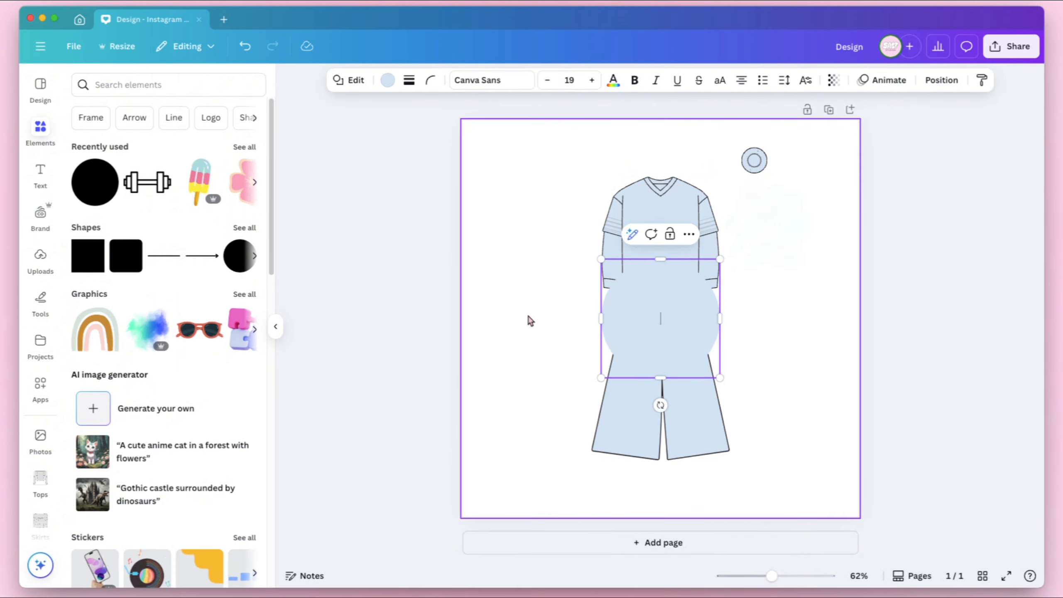
{"action": "left_click", "coordinate": [338, 164]}
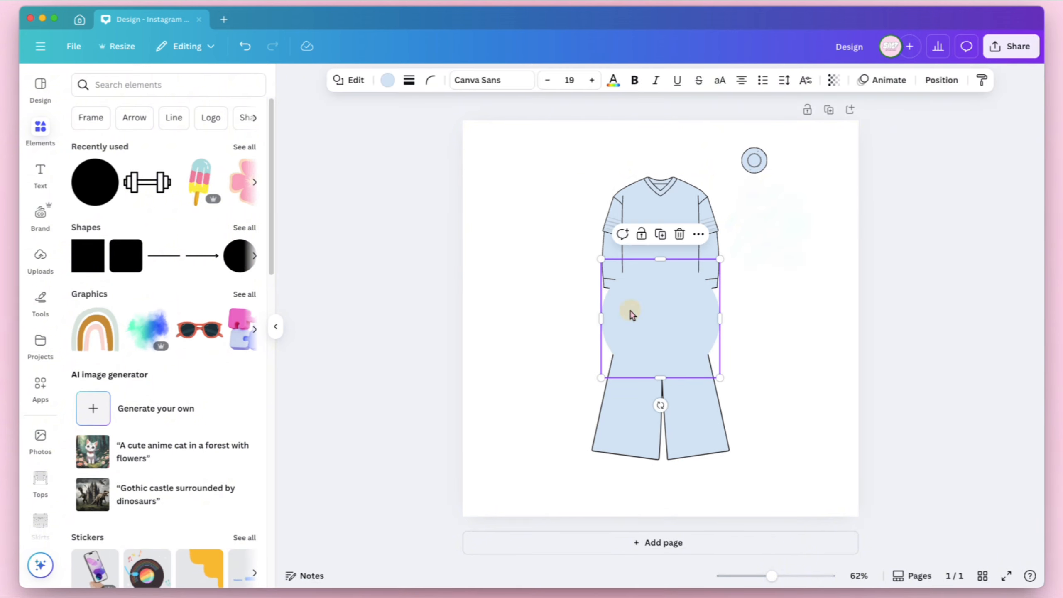
{"action": "left_click_drag", "start_coordinate": [630, 286], "coordinate": [573, 247]}
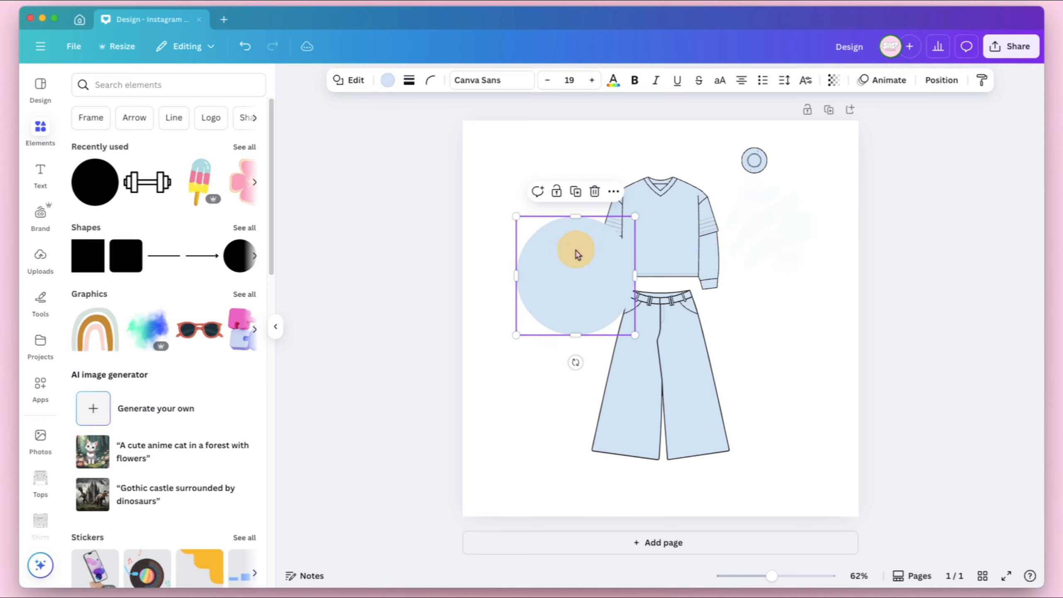
{"action": "left_click", "coordinate": [673, 220]}
{"action": "left_click", "coordinate": [663, 335]}
{"action": "left_click", "coordinate": [556, 283]}
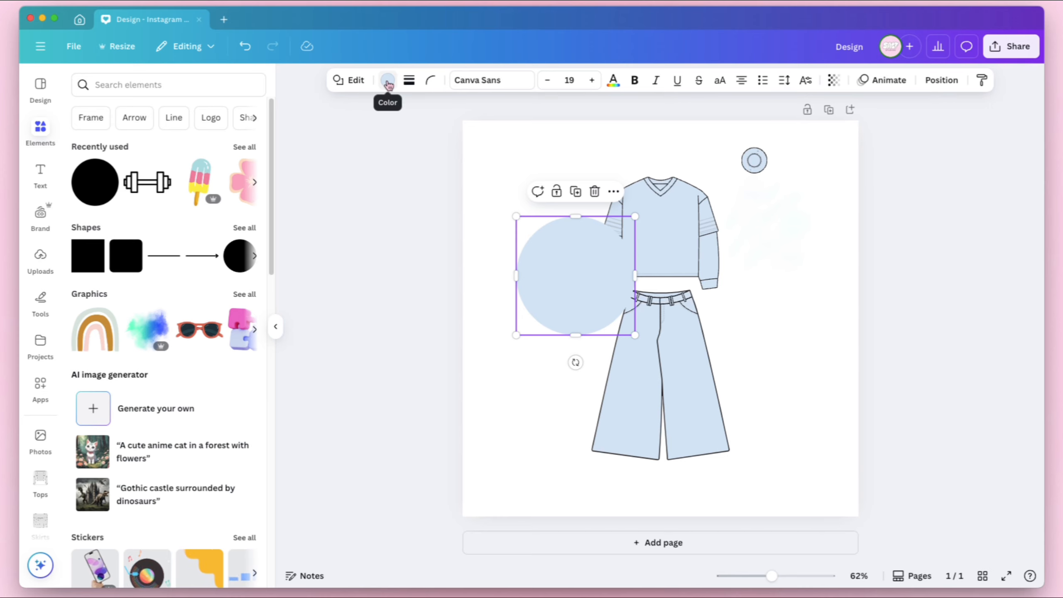
{"action": "left_click_drag", "start_coordinate": [567, 251], "coordinate": [526, 218]}
{"action": "left_click", "coordinate": [526, 217]}
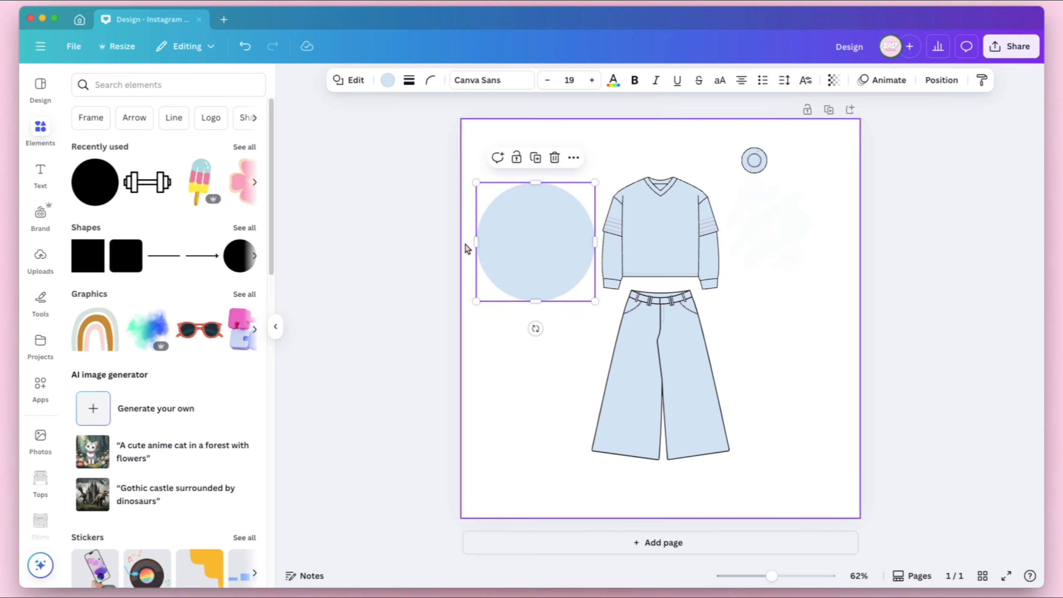
{"action": "left_click_drag", "start_coordinate": [595, 301], "coordinate": [575, 282]}
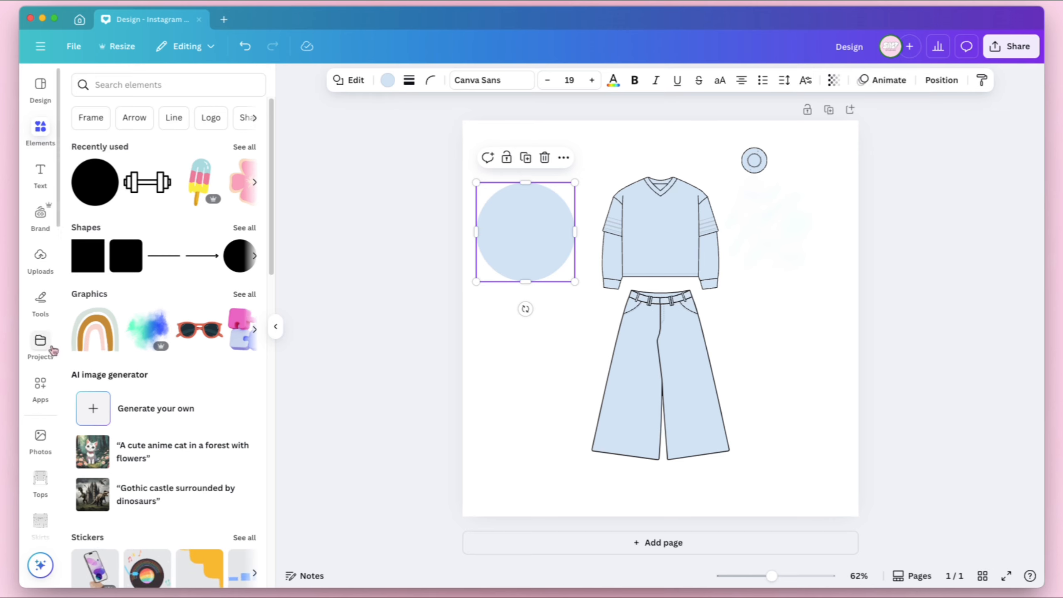
{"action": "left_click", "coordinate": [389, 251]}
{"action": "left_click", "coordinate": [499, 233]}
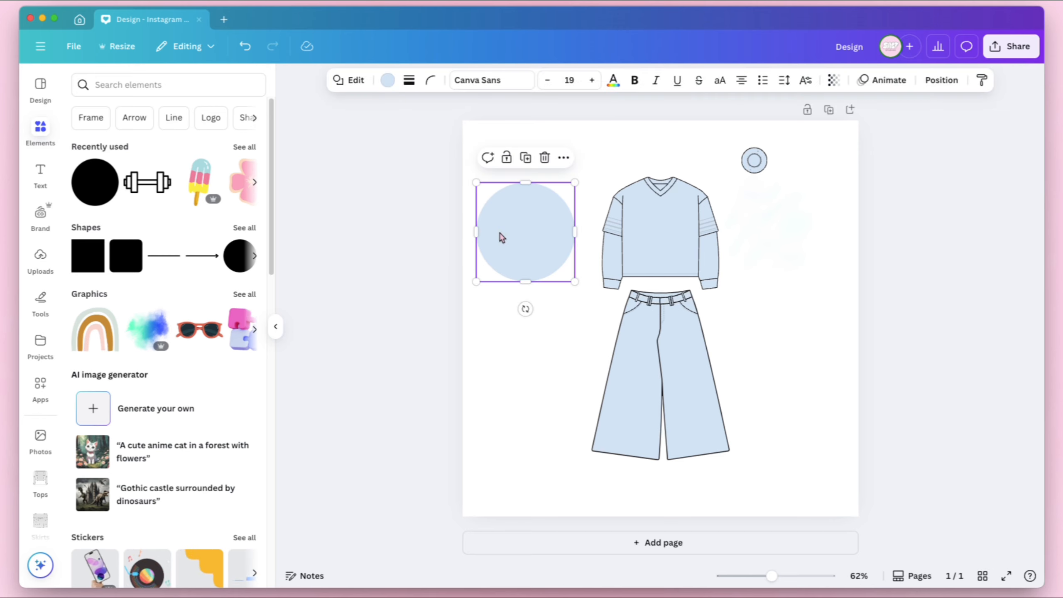
{"action": "key", "text": "Delete"}
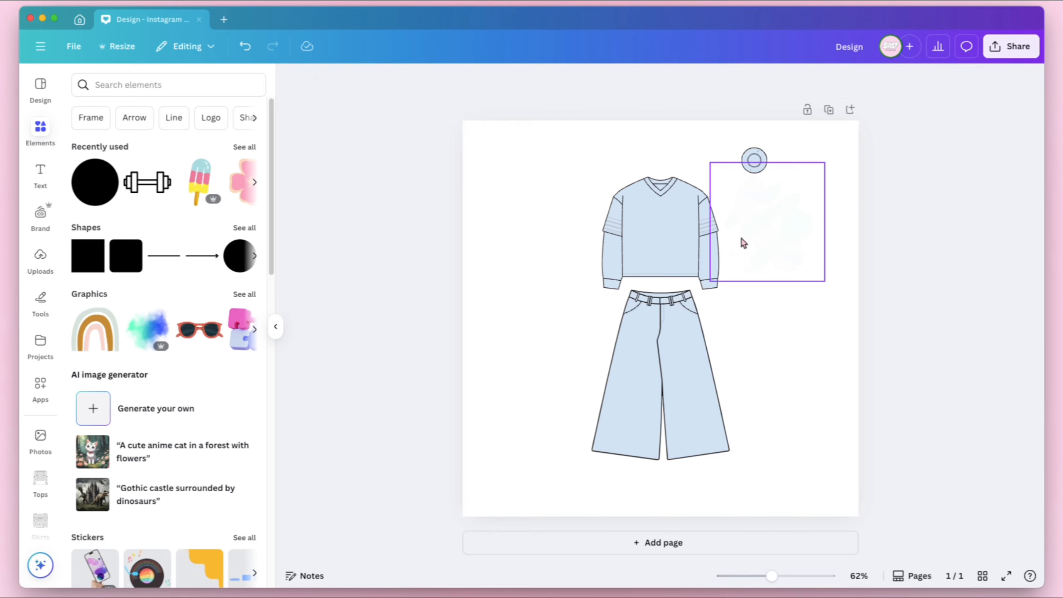
Colour the V-neck top's collar, green sleeve stripes and lower sleeves muted green #648957
{"action": "left_click", "coordinate": [642, 226]}
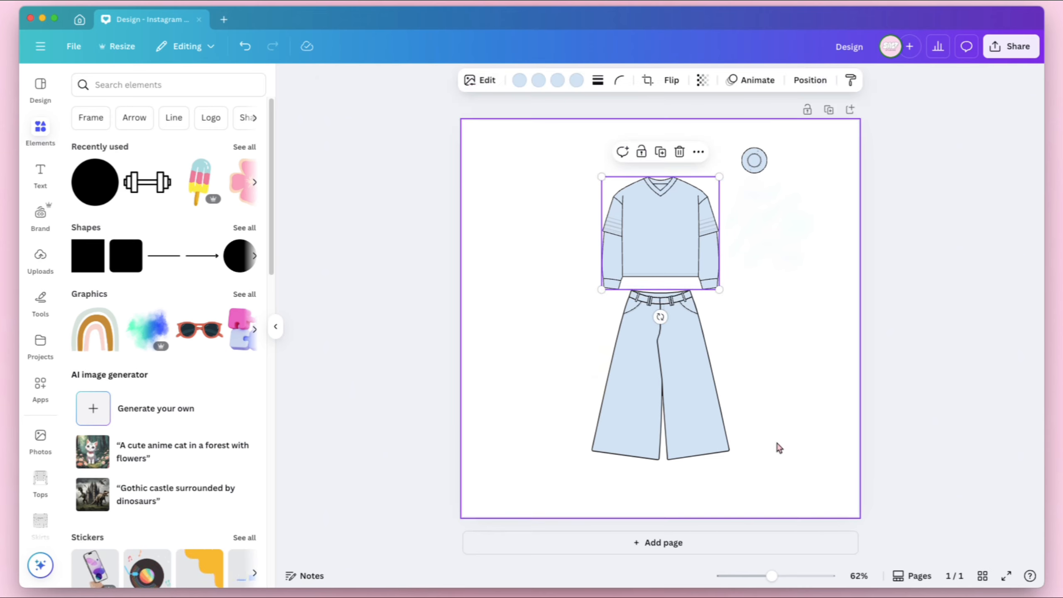
{"action": "left_click", "coordinate": [519, 81]}
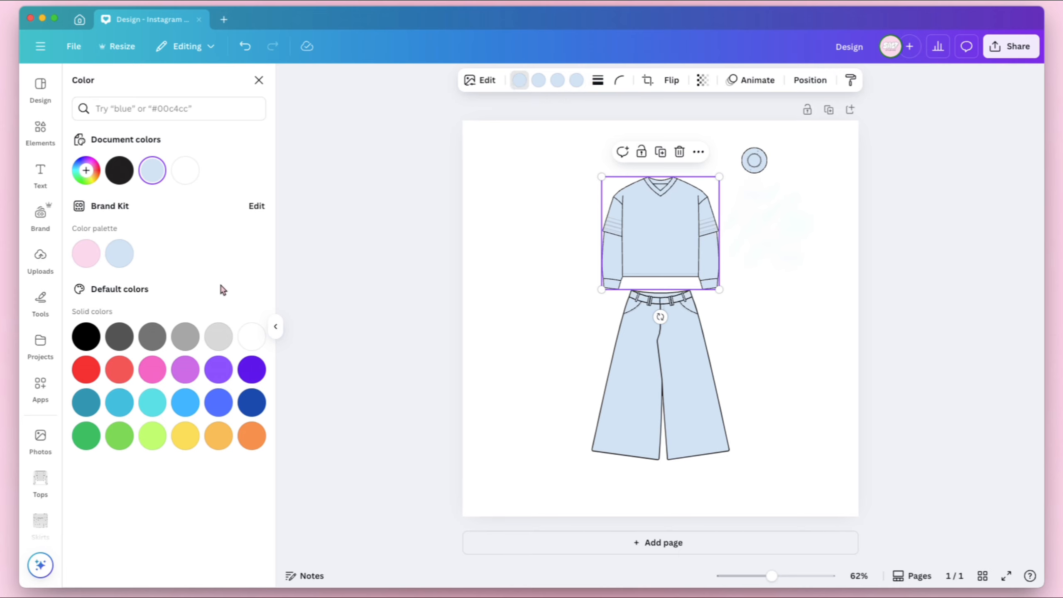
{"action": "left_click", "coordinate": [86, 176]}
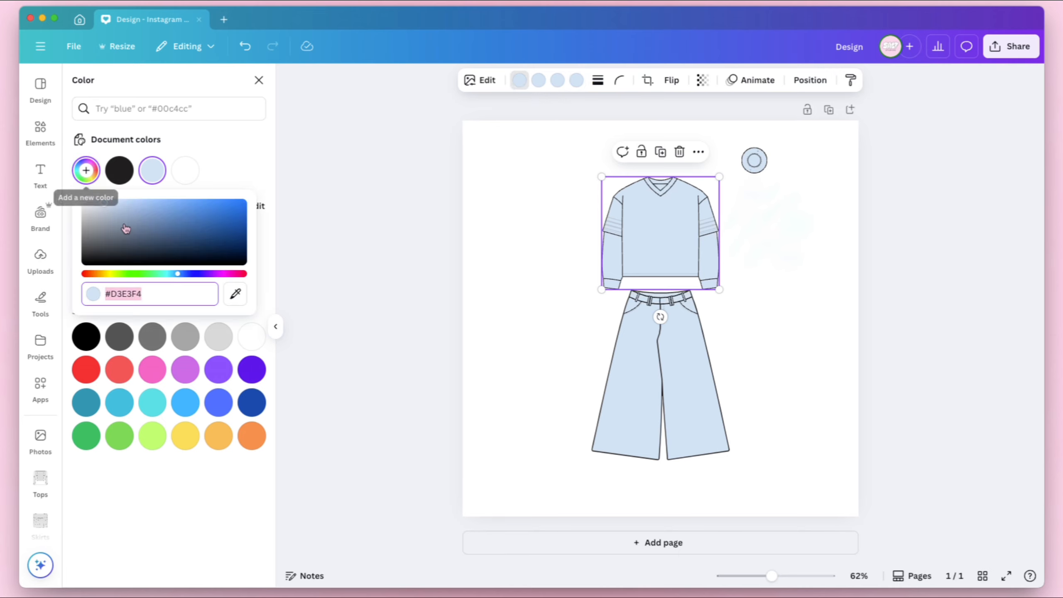
{"action": "left_click", "coordinate": [174, 205]}
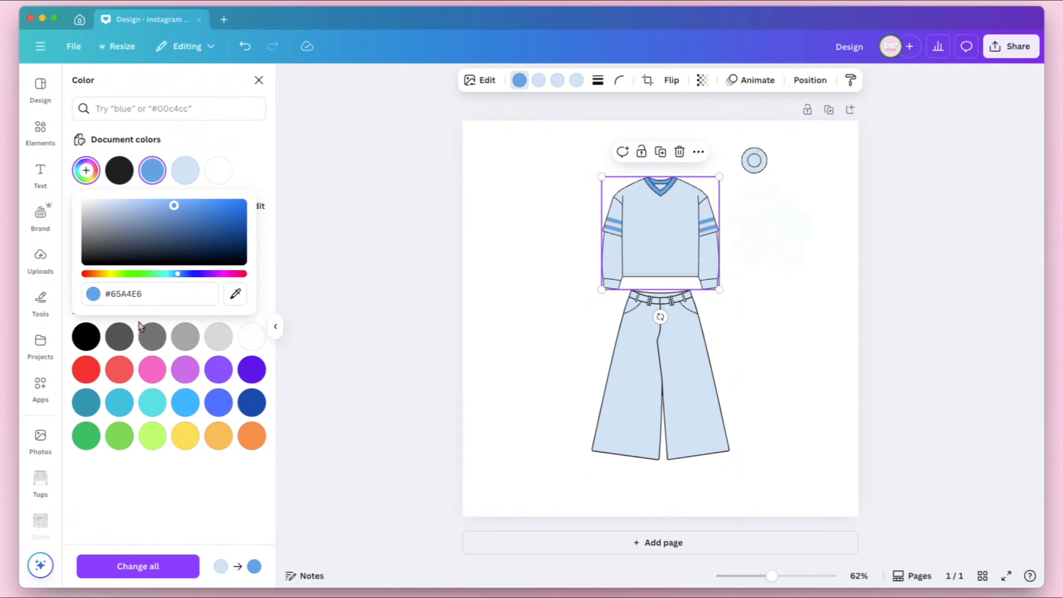
{"action": "left_click", "coordinate": [86, 435]}
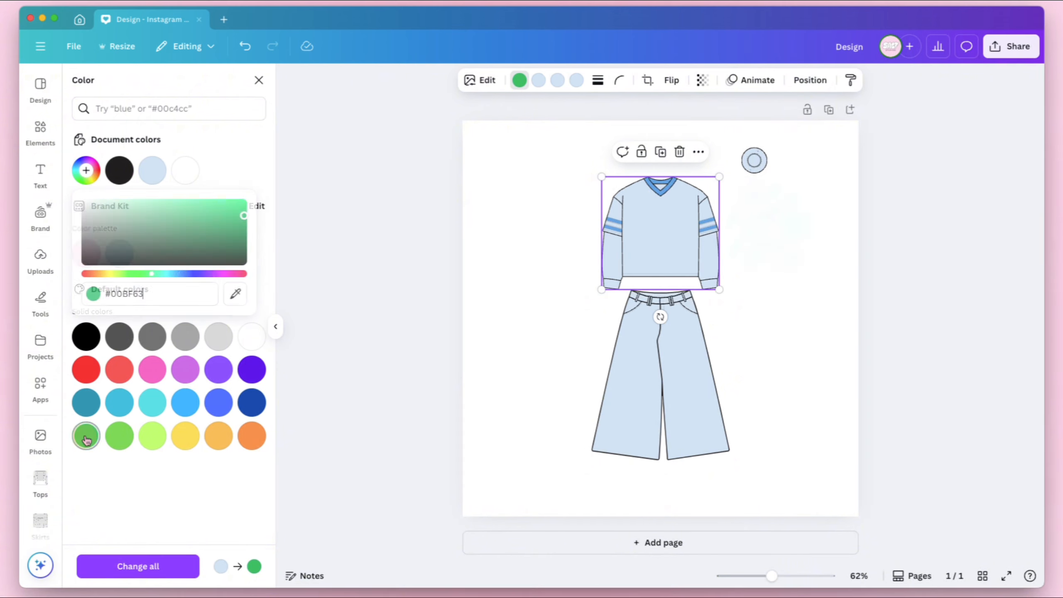
{"action": "left_click", "coordinate": [86, 172]}
{"action": "left_click_drag", "start_coordinate": [243, 218], "coordinate": [189, 229]}
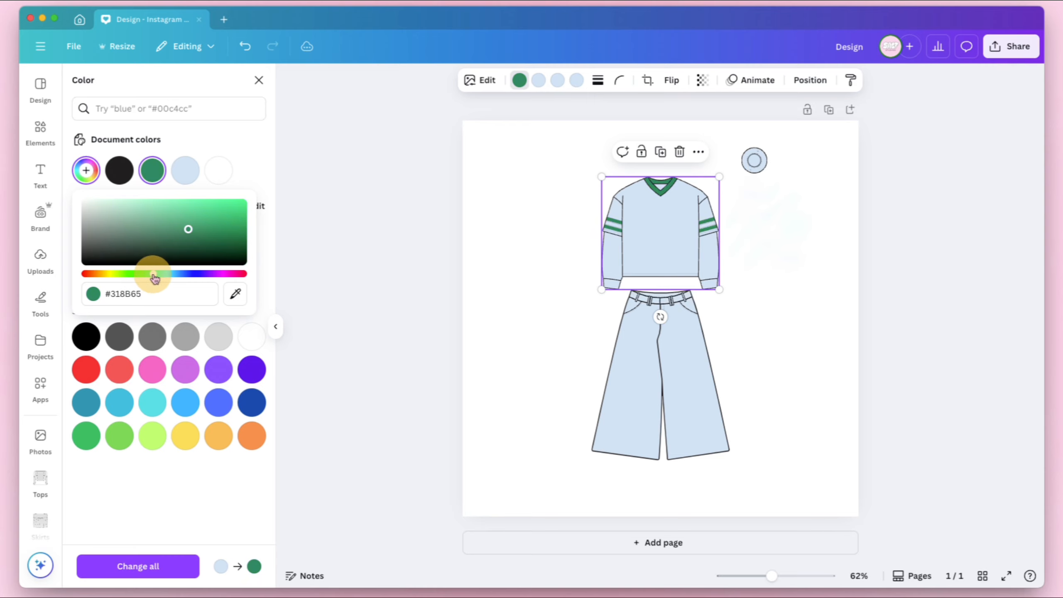
{"action": "left_click_drag", "start_coordinate": [156, 279], "coordinate": [147, 275]}
{"action": "left_click_drag", "start_coordinate": [188, 230], "coordinate": [134, 275]}
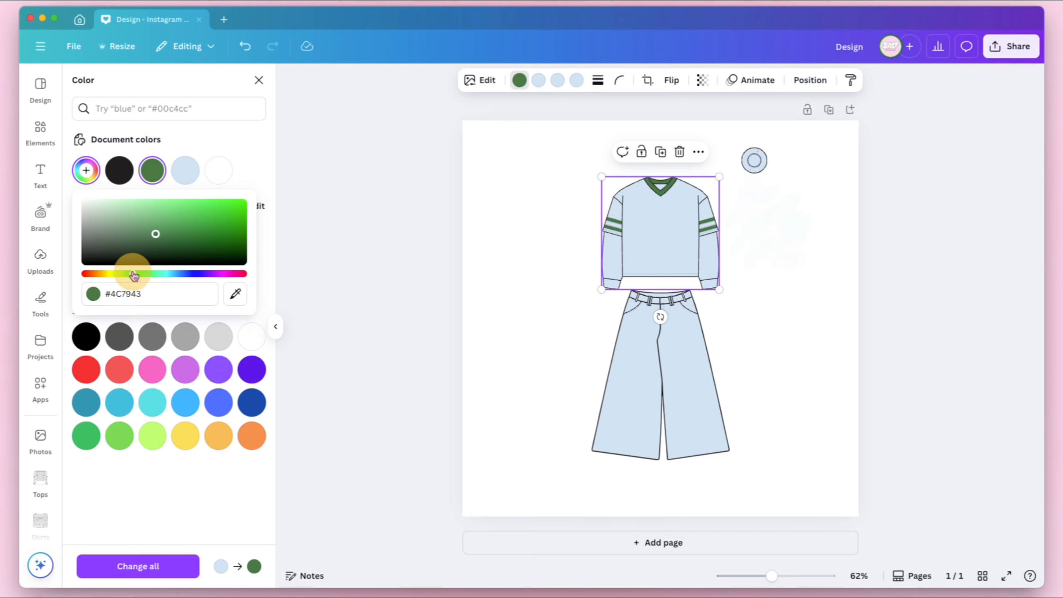
{"action": "left_click", "coordinate": [142, 230]}
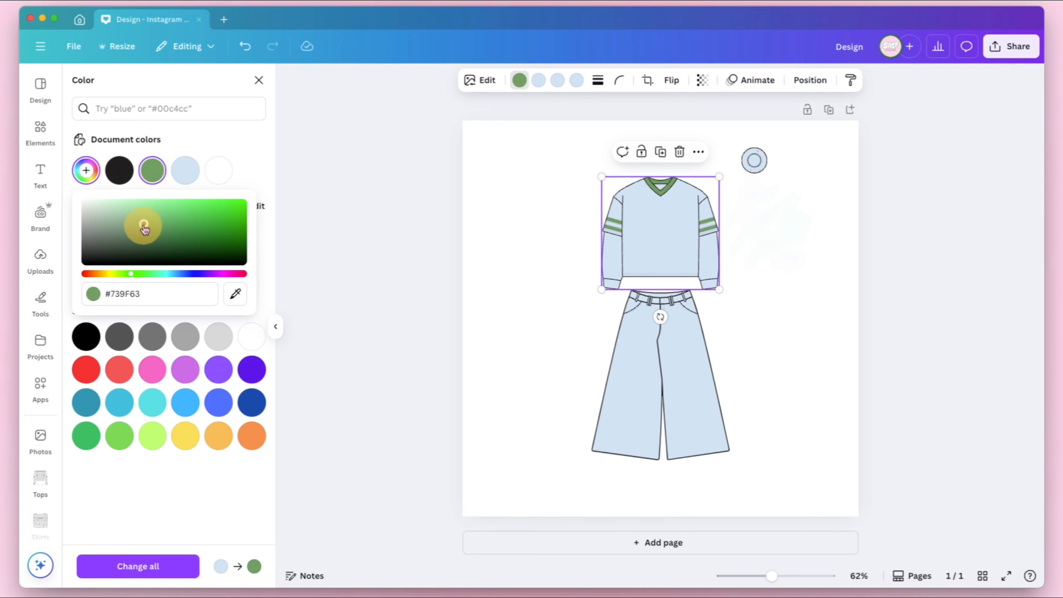
{"action": "left_click", "coordinate": [142, 230]}
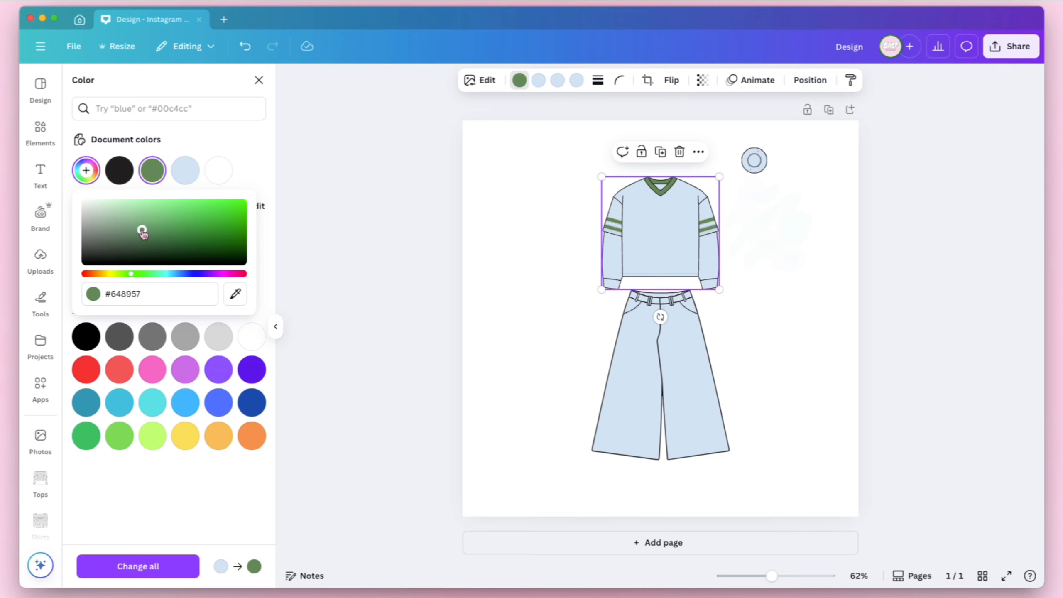
{"action": "left_click", "coordinate": [539, 80]}
{"action": "left_click", "coordinate": [126, 174]}
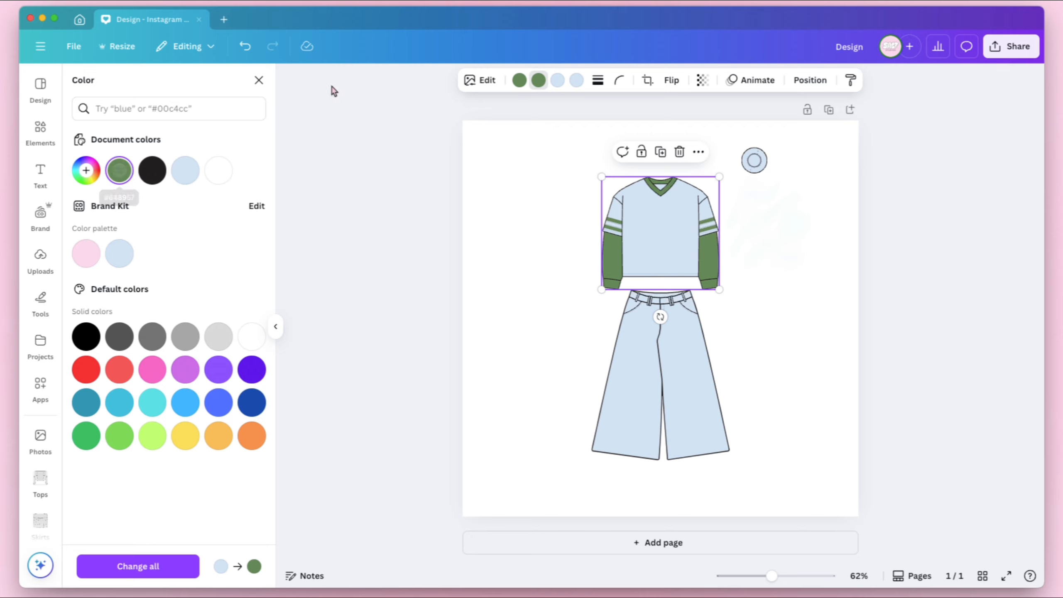
Colour the top's body and upper sleeves pale off-white #F4E9E4 and the remaining sleeve stripe white
{"action": "left_click", "coordinate": [557, 84]}
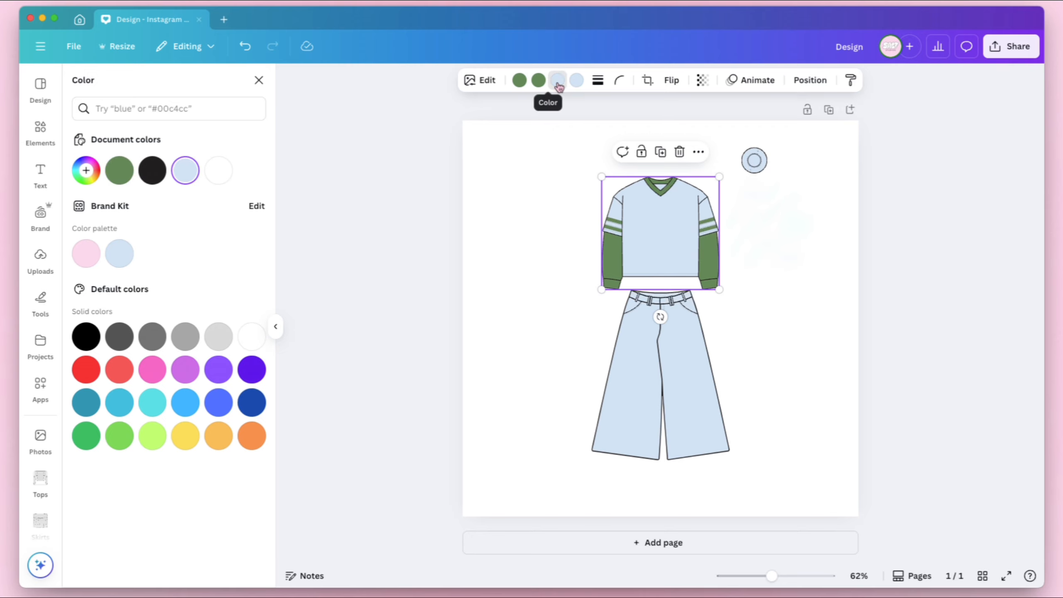
{"action": "left_click", "coordinate": [85, 171]}
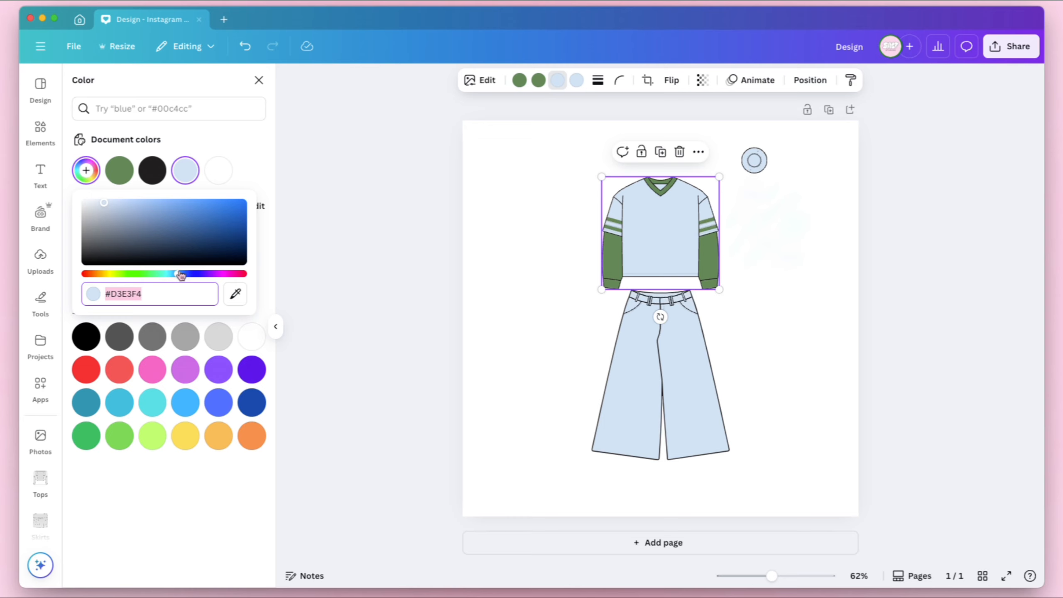
{"action": "left_click", "coordinate": [156, 239]}
{"action": "left_click_drag", "start_coordinate": [178, 275], "coordinate": [93, 278]}
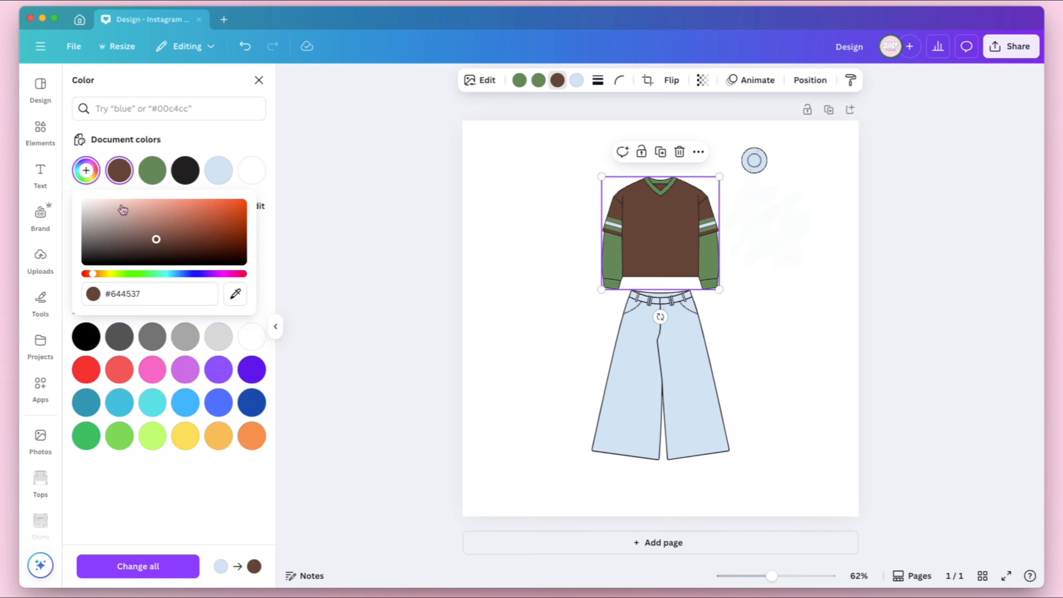
{"action": "left_click_drag", "start_coordinate": [124, 209], "coordinate": [95, 206]}
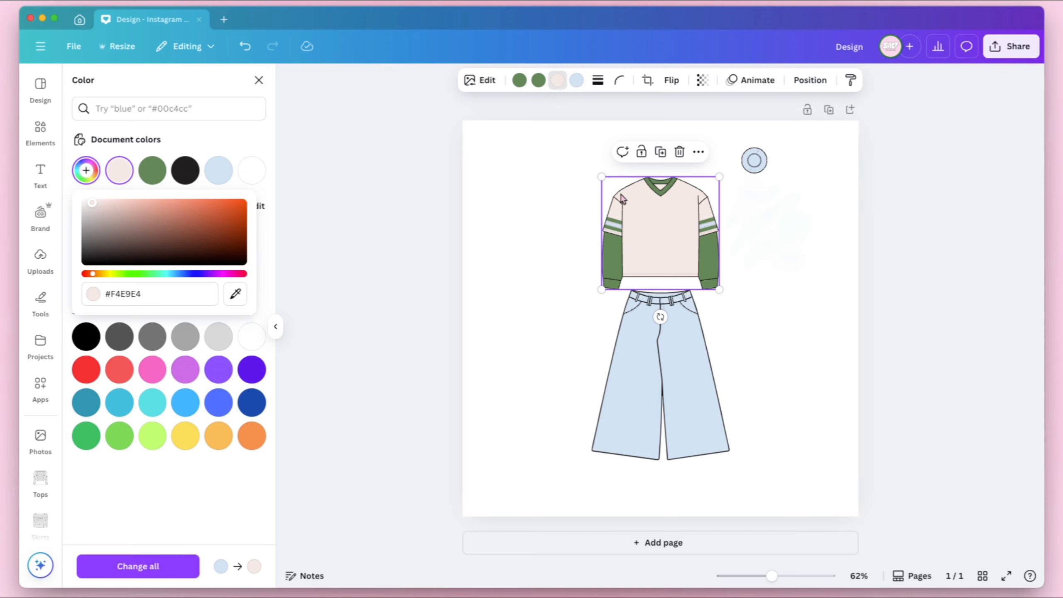
{"action": "left_click", "coordinate": [576, 81]}
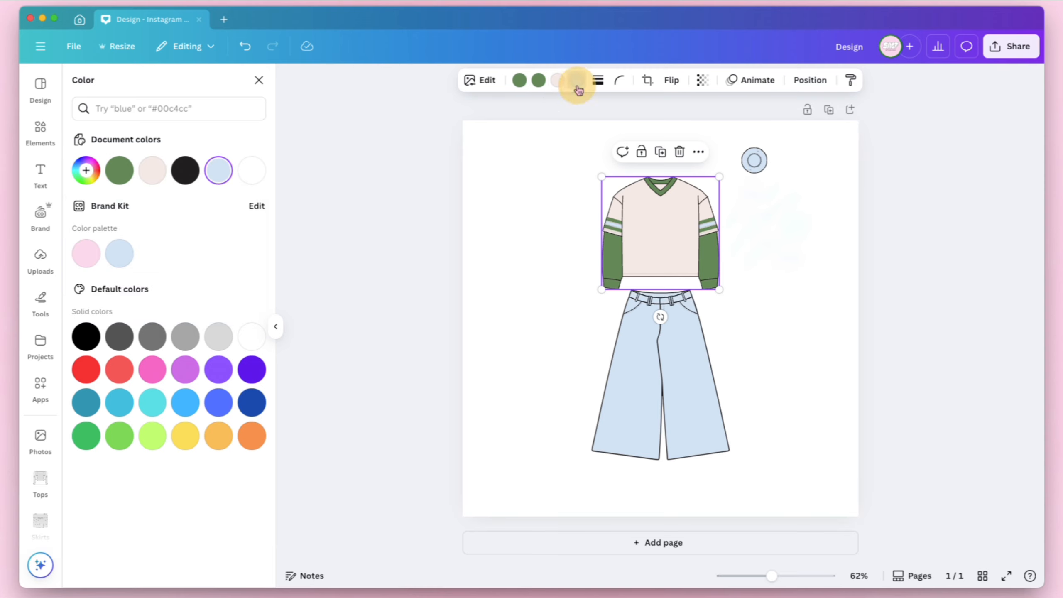
{"action": "left_click", "coordinate": [251, 171]}
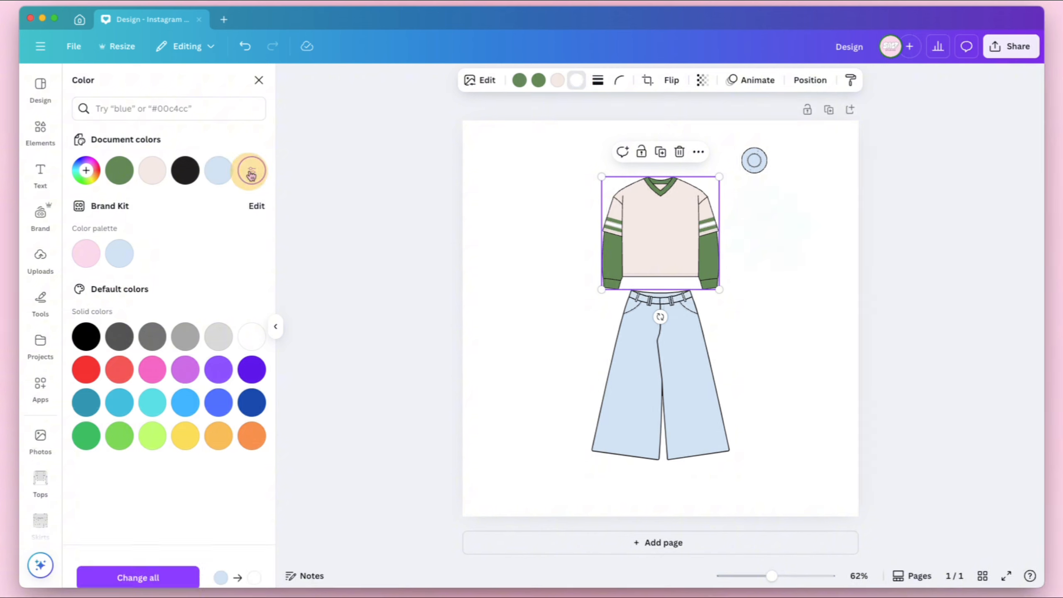
Recolour both parts of the wide-leg pants pale grey-blue #D8E1EB
{"action": "left_click", "coordinate": [666, 405]}
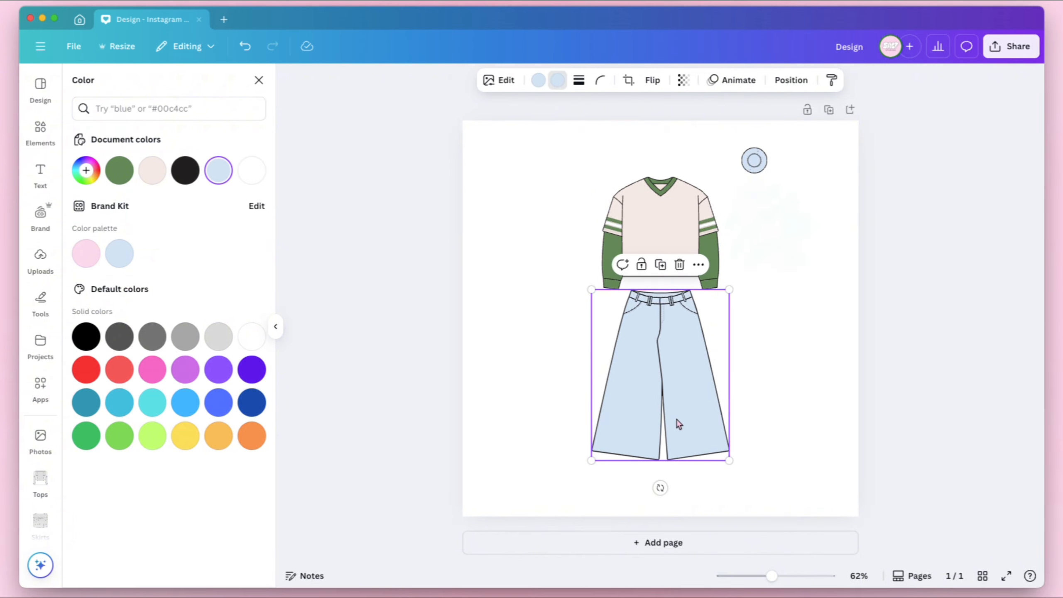
{"action": "left_click", "coordinate": [538, 80]}
{"action": "left_click", "coordinate": [98, 179]}
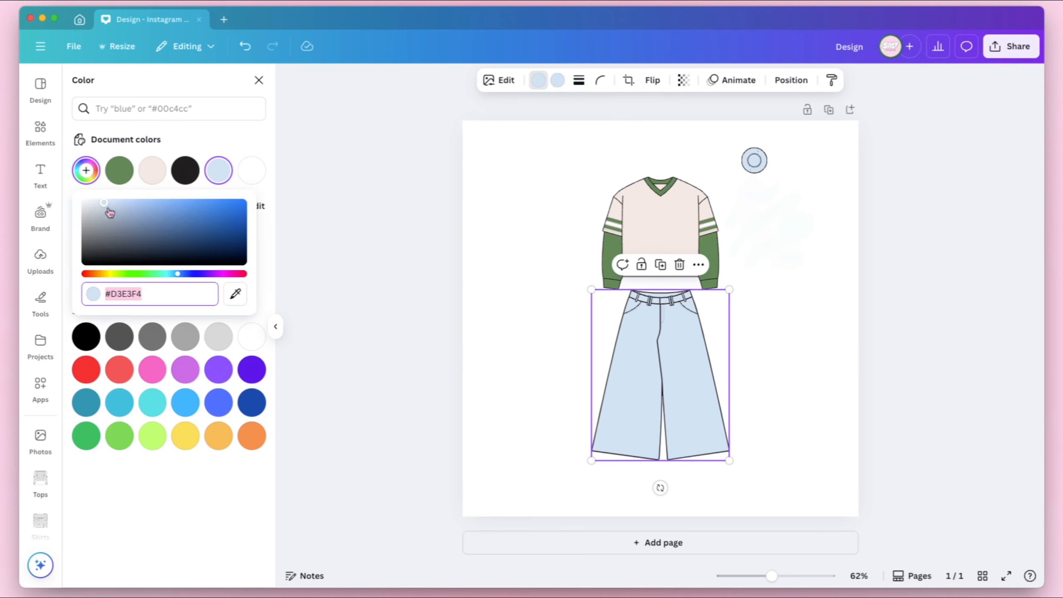
{"action": "left_click_drag", "start_coordinate": [93, 213], "coordinate": [93, 202]}
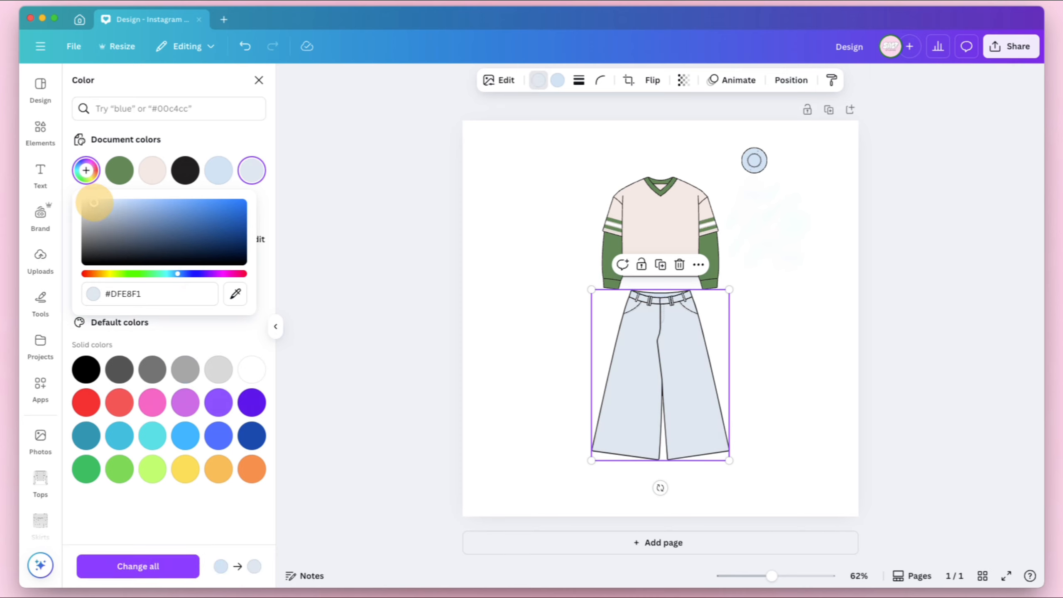
{"action": "left_click", "coordinate": [557, 80]}
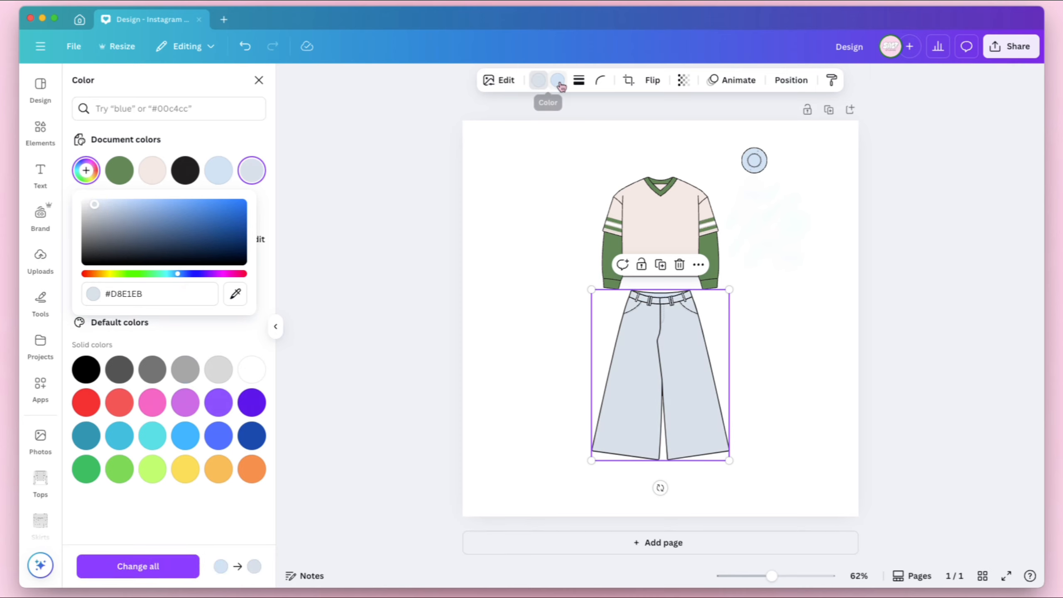
{"action": "left_click", "coordinate": [154, 171]}
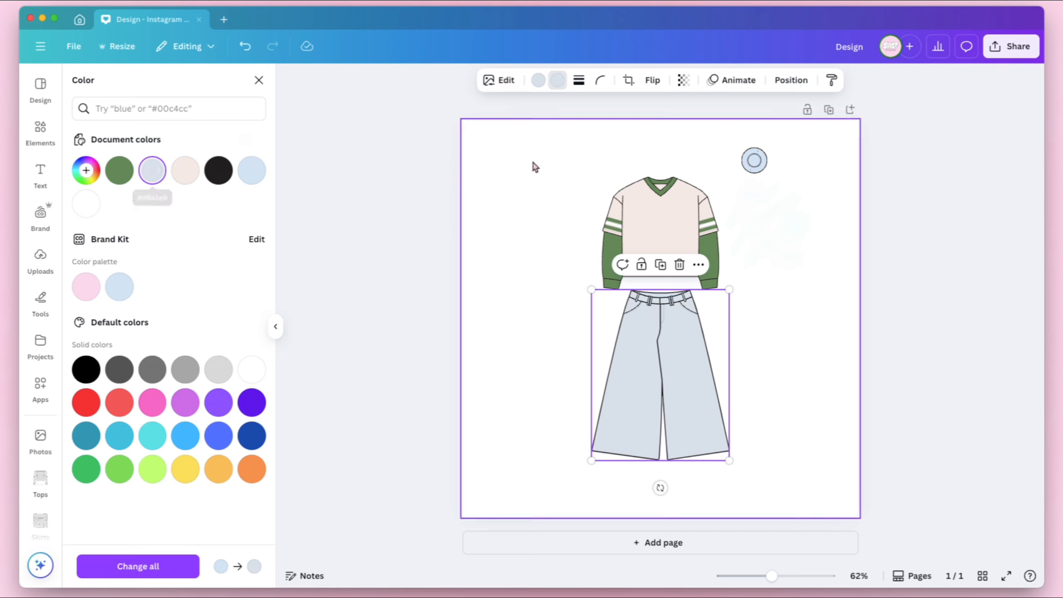
Move the button to the empty area on the other side of the top and change its blue fill to light grey
{"action": "left_click", "coordinate": [755, 161]}
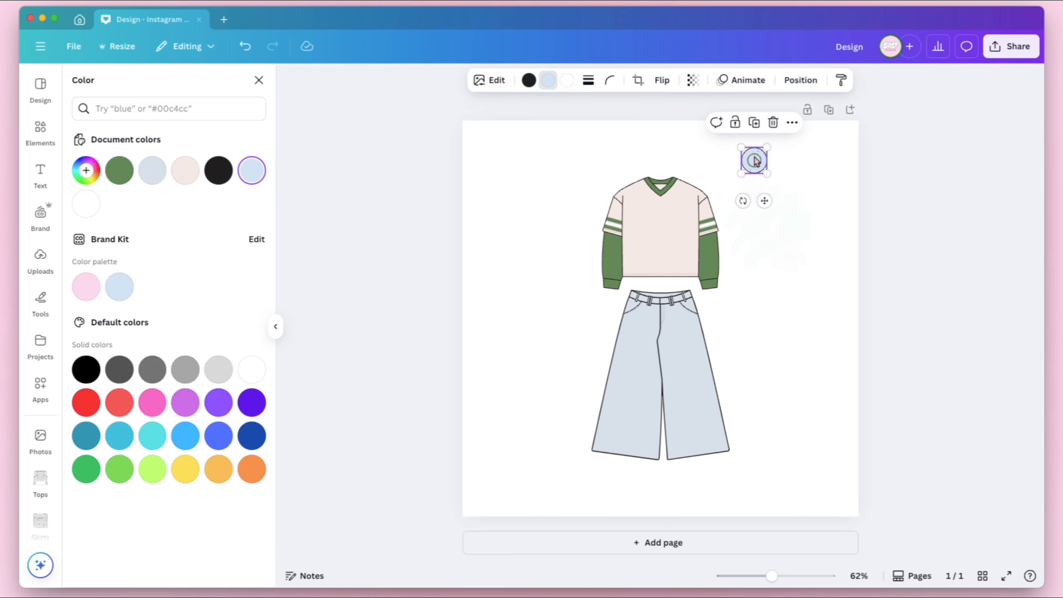
{"action": "left_click_drag", "start_coordinate": [755, 161], "coordinate": [502, 221]}
{"action": "left_click", "coordinate": [218, 369]}
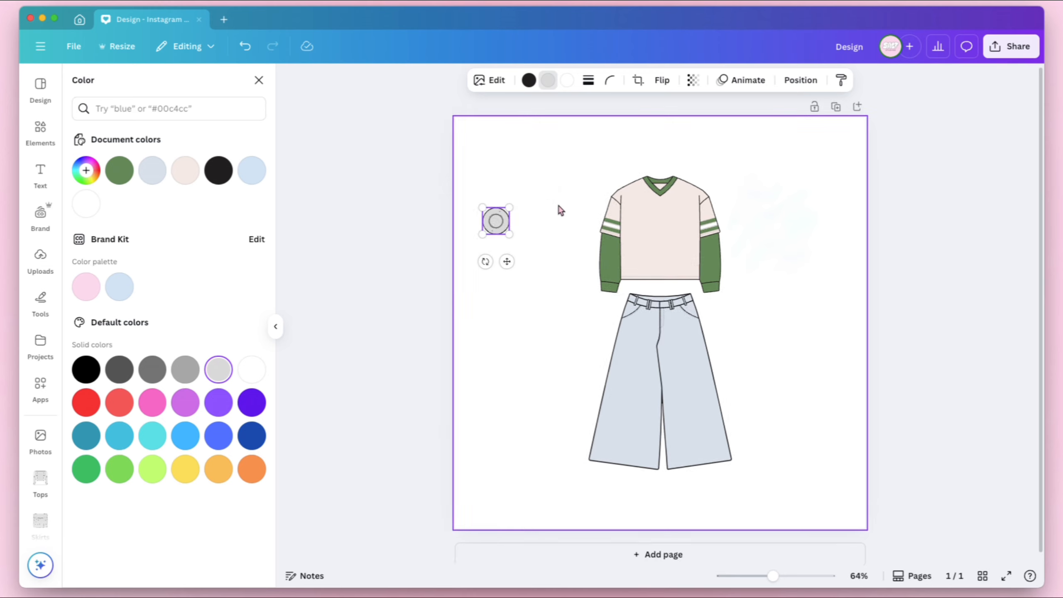
Shrink the grey button and place it on the pants' waistband, just above the fly stitching
{"action": "scroll", "coordinate": [560, 208], "scroll_direction": "up", "scroll_amount": 5}
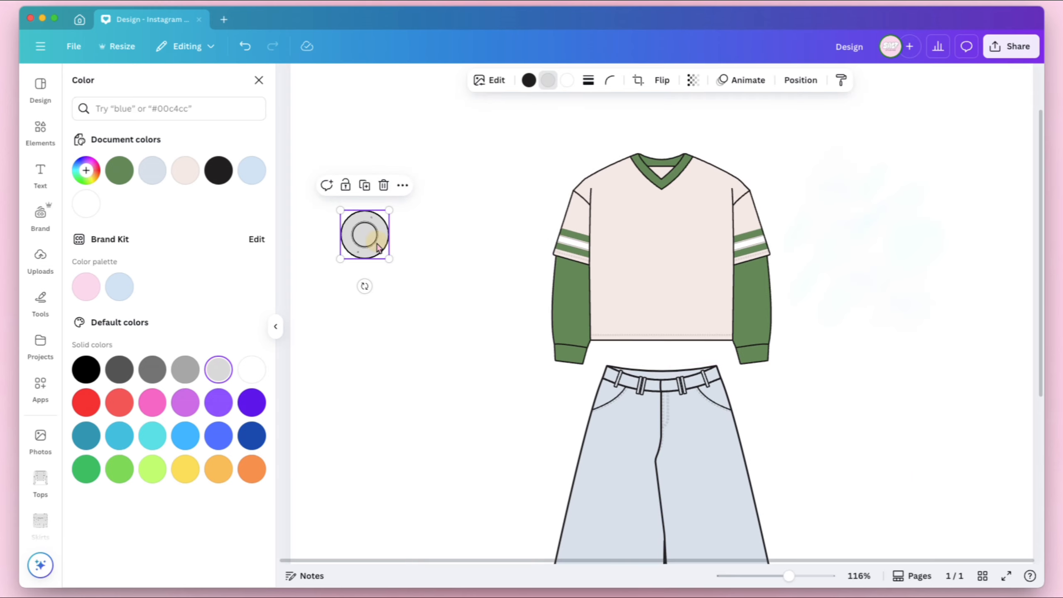
{"action": "left_click_drag", "start_coordinate": [371, 237], "coordinate": [661, 443]}
{"action": "scroll", "coordinate": [674, 352], "scroll_direction": "up", "scroll_amount": 6}
{"action": "left_click", "coordinate": [701, 352]}
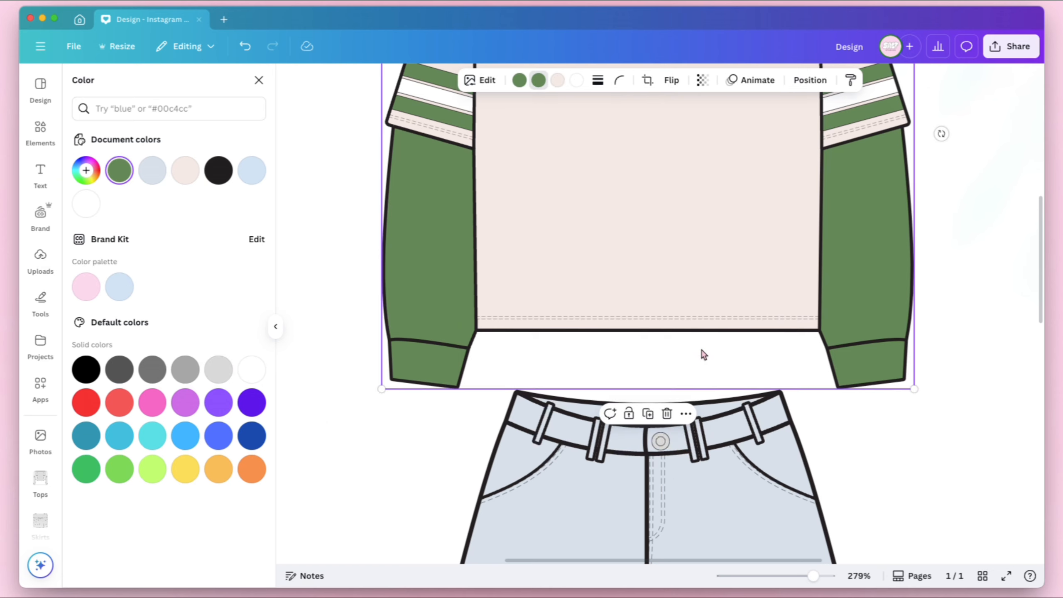
{"action": "left_click", "coordinate": [660, 440]}
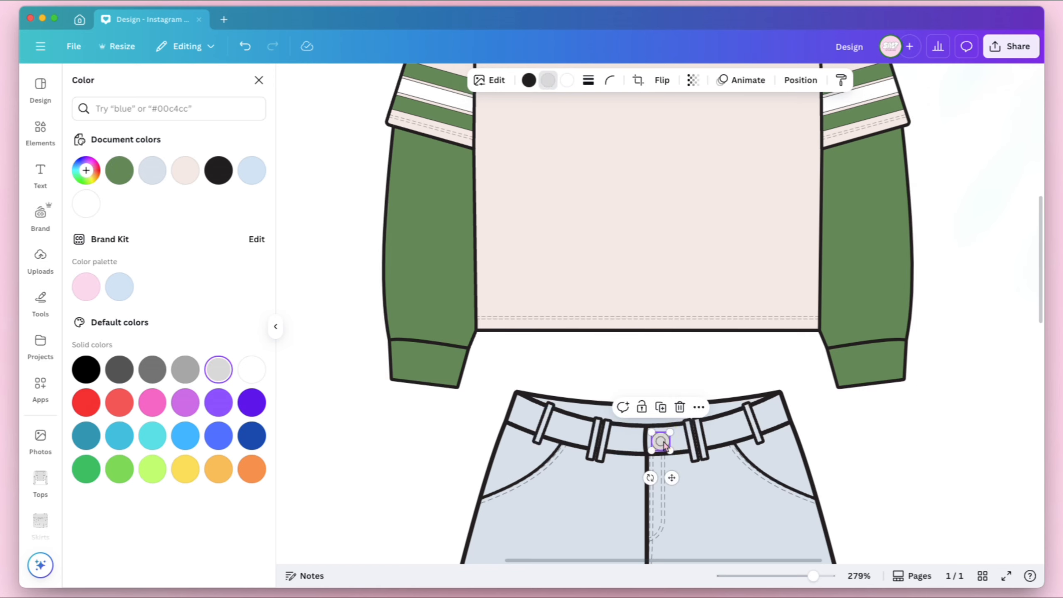
Place the acid wash texture over the wide-leg pants and stretch it down to the hem
{"action": "left_click", "coordinate": [663, 367]}
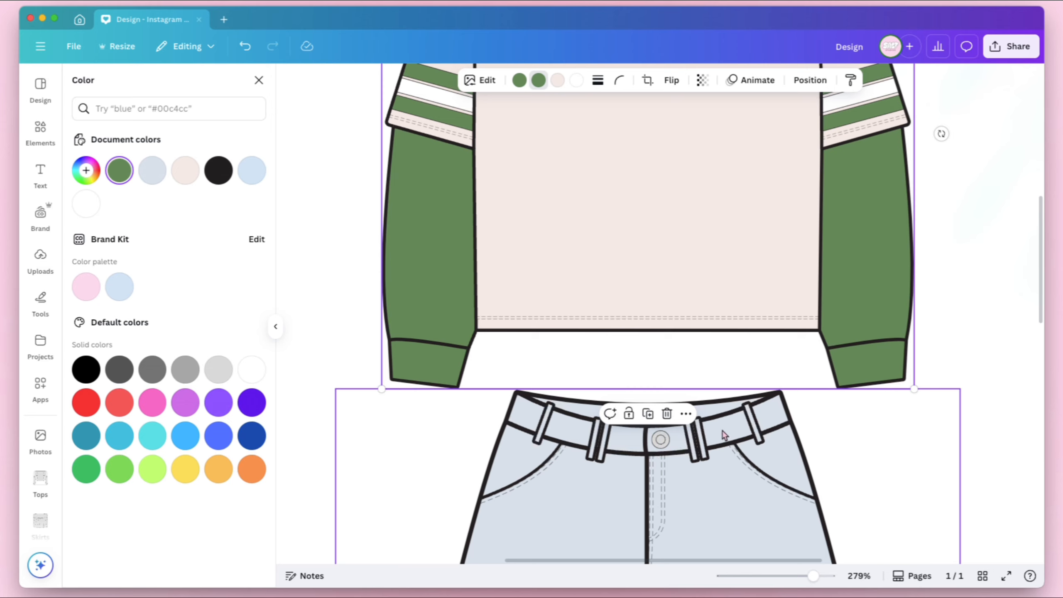
{"action": "scroll", "coordinate": [864, 220], "scroll_direction": "down", "scroll_amount": 10}
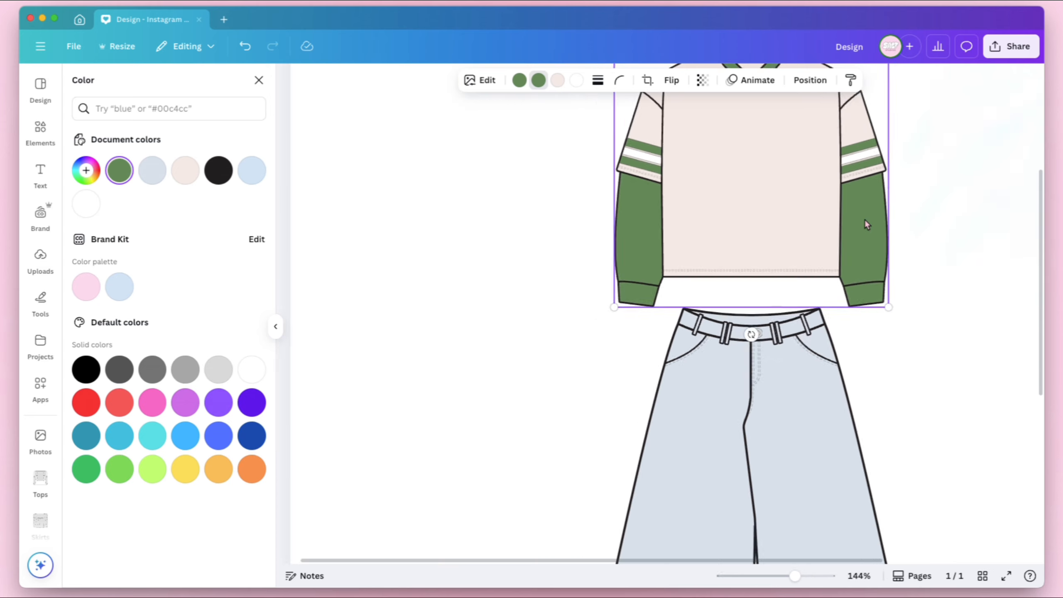
{"action": "scroll", "coordinate": [865, 226], "scroll_direction": "down", "scroll_amount": 3}
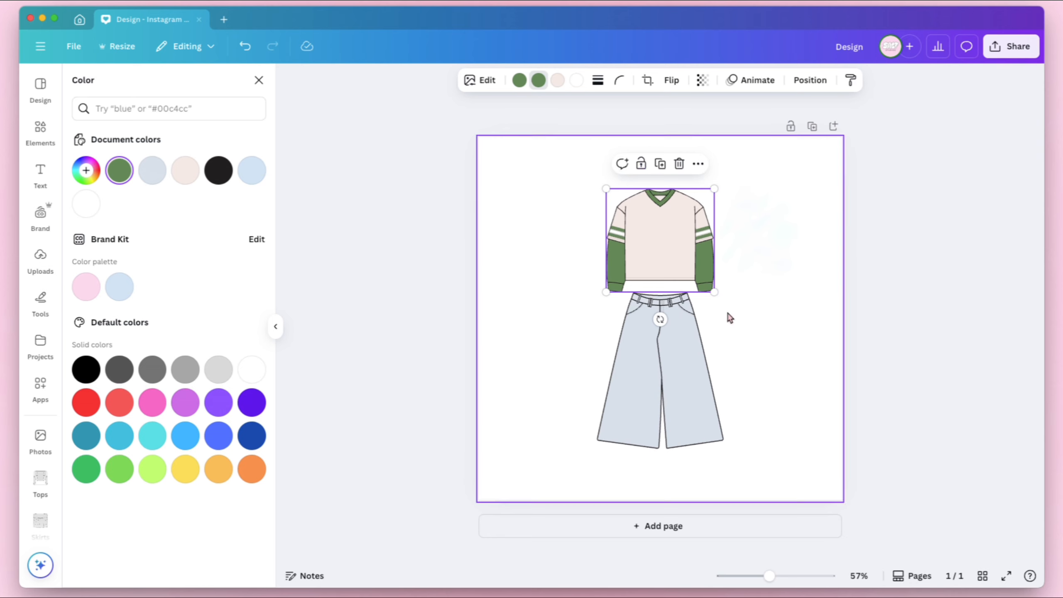
{"action": "left_click_drag", "start_coordinate": [784, 223], "coordinate": [683, 347]}
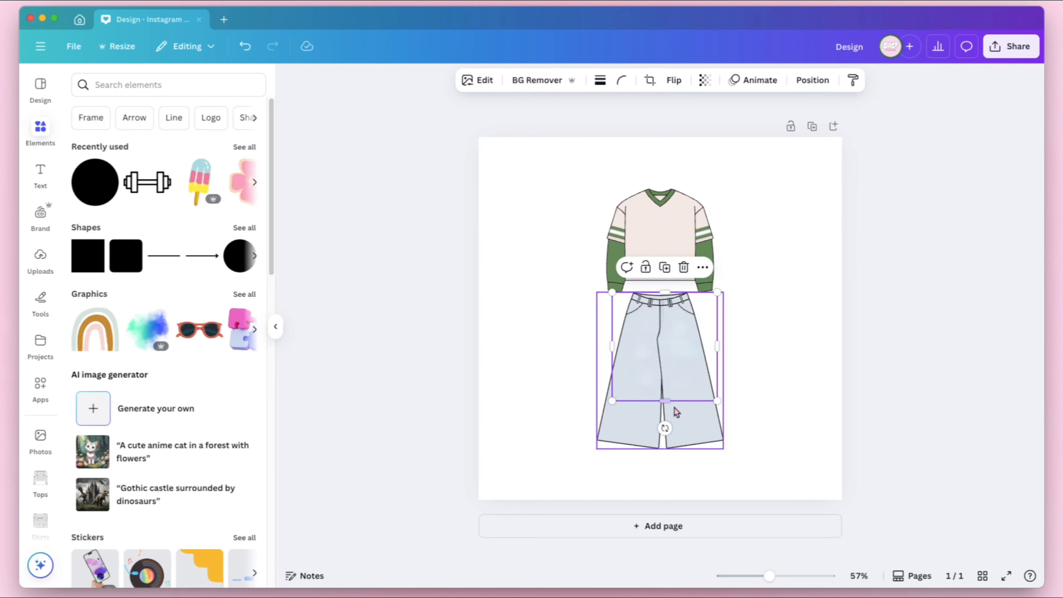
{"action": "left_click_drag", "start_coordinate": [667, 401], "coordinate": [668, 453]}
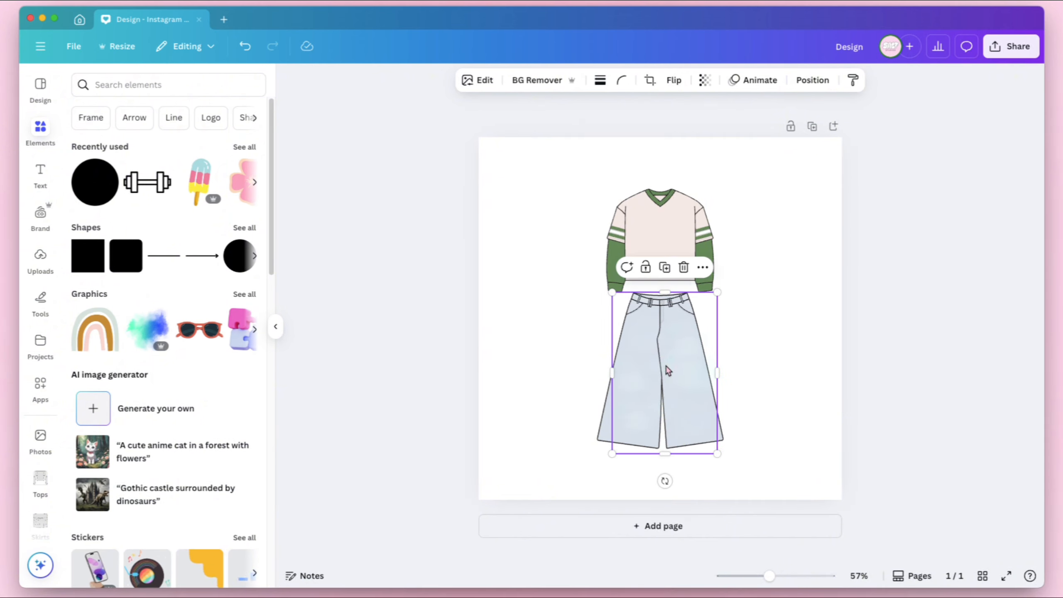
{"action": "left_click", "coordinate": [822, 315]}
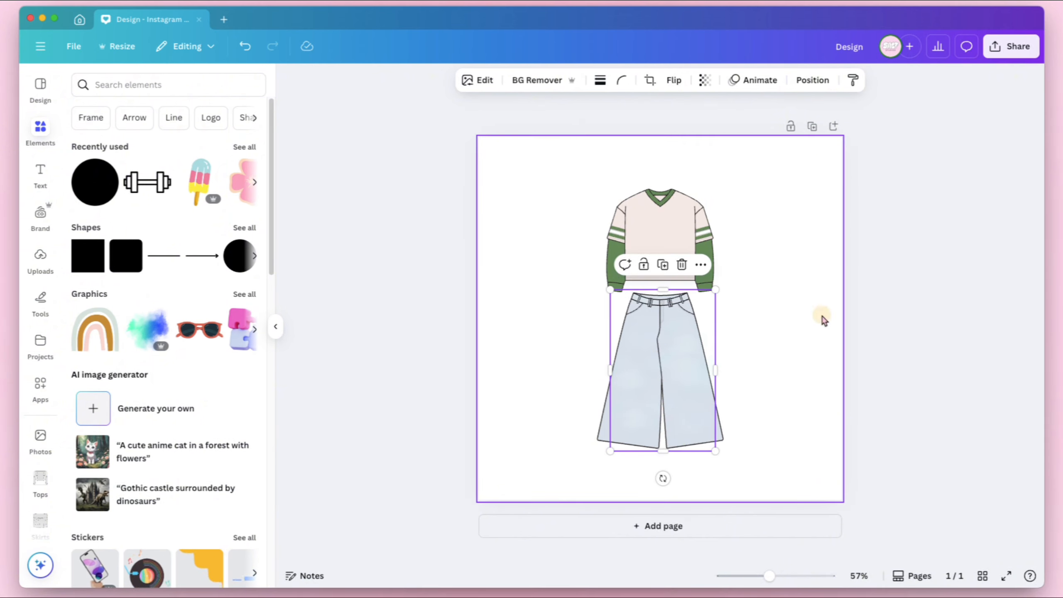
Recolour the main part of the wide-leg pants dark grey
{"action": "left_click", "coordinate": [693, 361]}
{"action": "left_click", "coordinate": [766, 349]}
{"action": "left_click", "coordinate": [655, 351]}
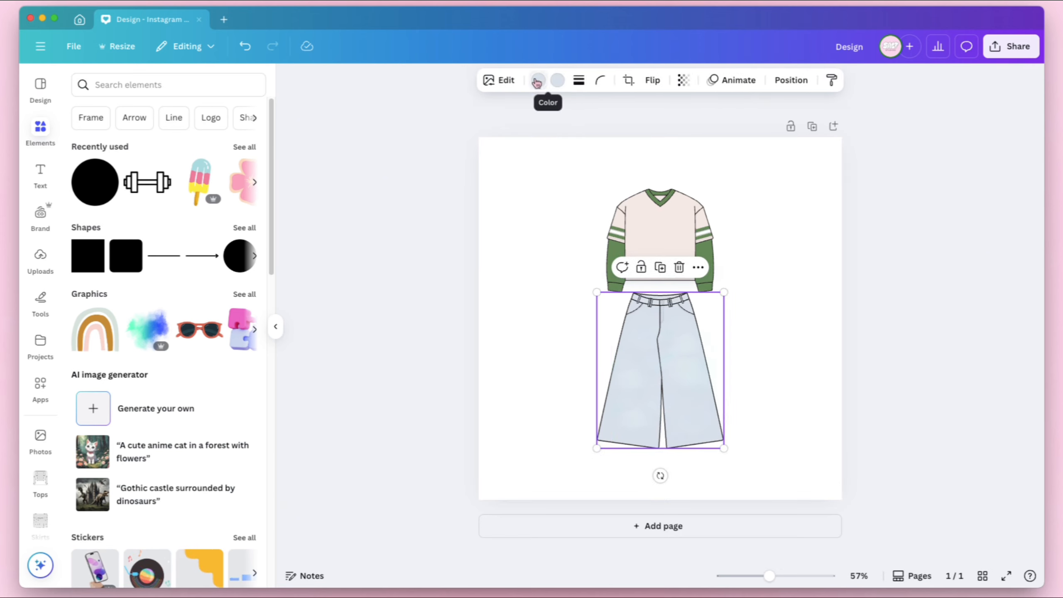
{"action": "left_click", "coordinate": [538, 80]}
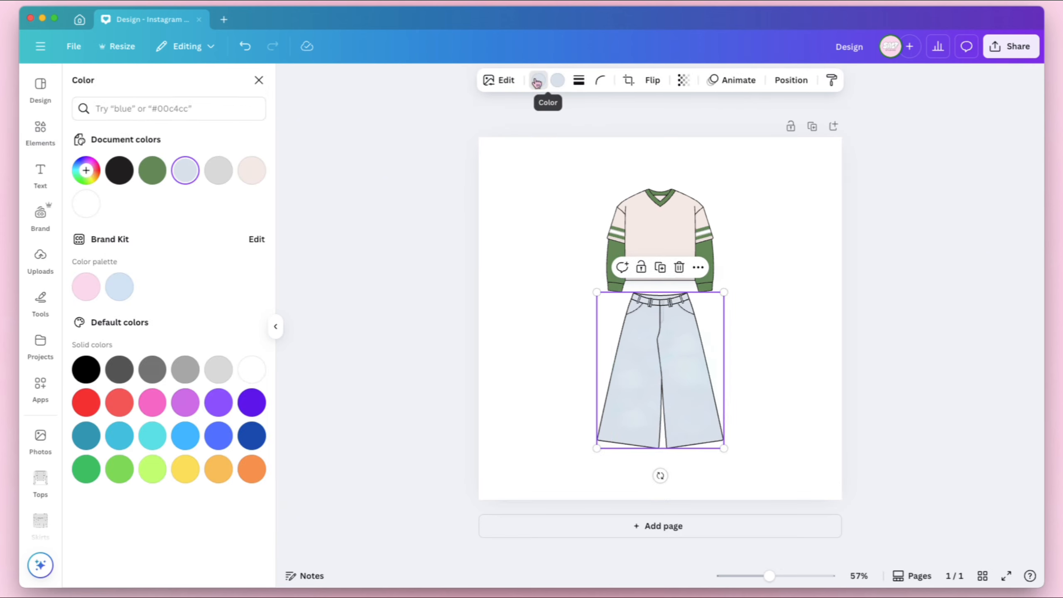
{"action": "left_click", "coordinate": [118, 377]}
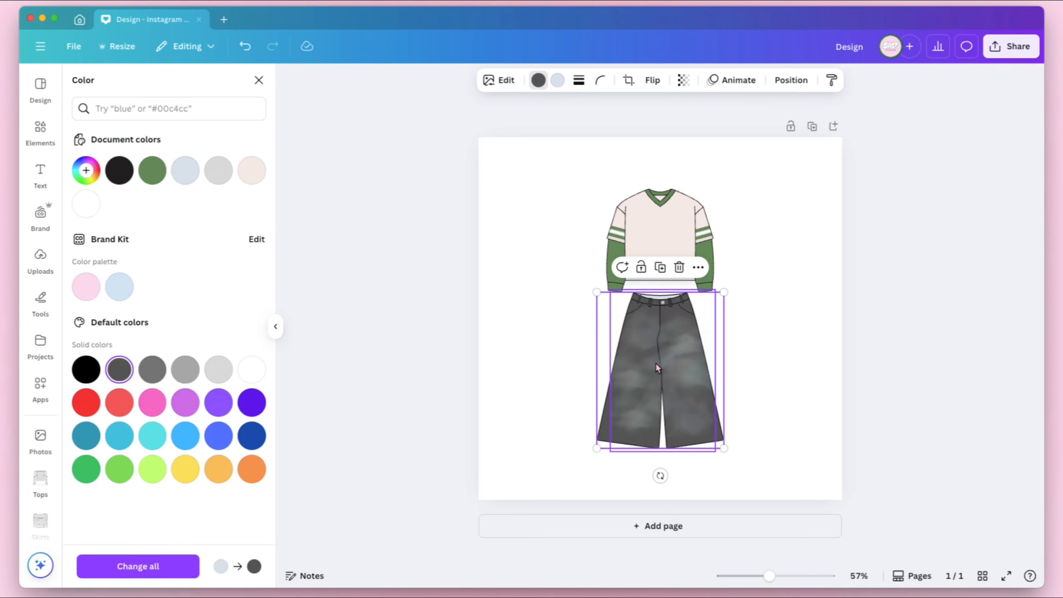
Set the transparency of the acid wash texture on the pants to 44
{"action": "left_click", "coordinate": [689, 369]}
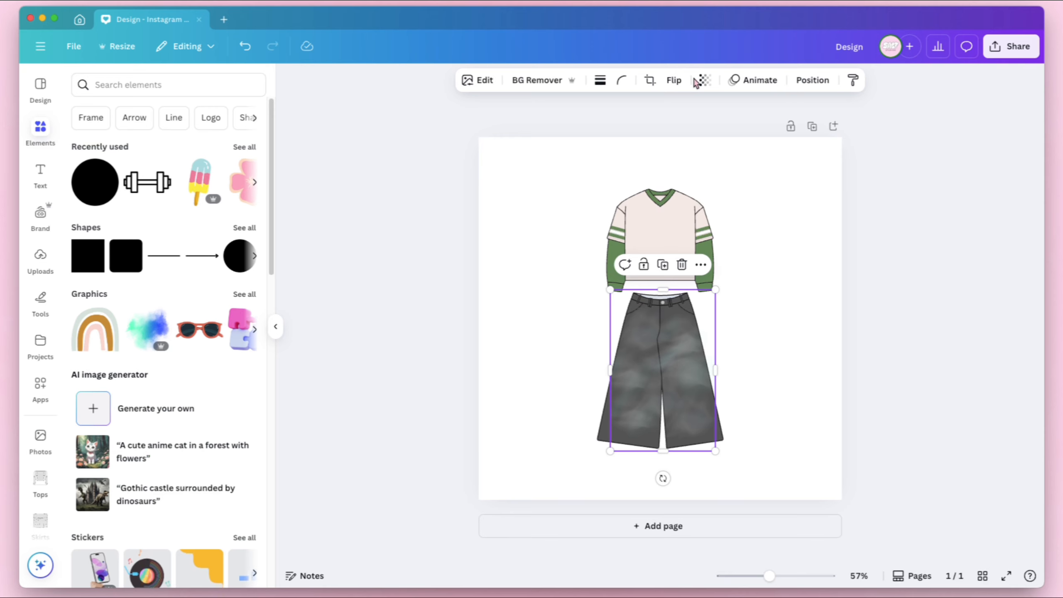
{"action": "left_click", "coordinate": [704, 80]}
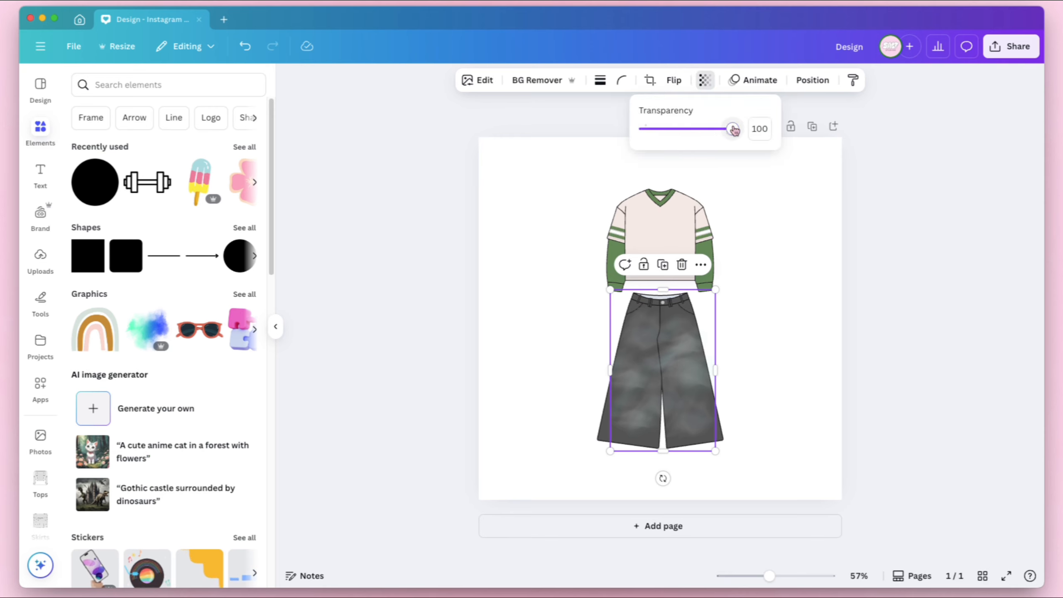
{"action": "left_click_drag", "start_coordinate": [733, 129], "coordinate": [693, 128]}
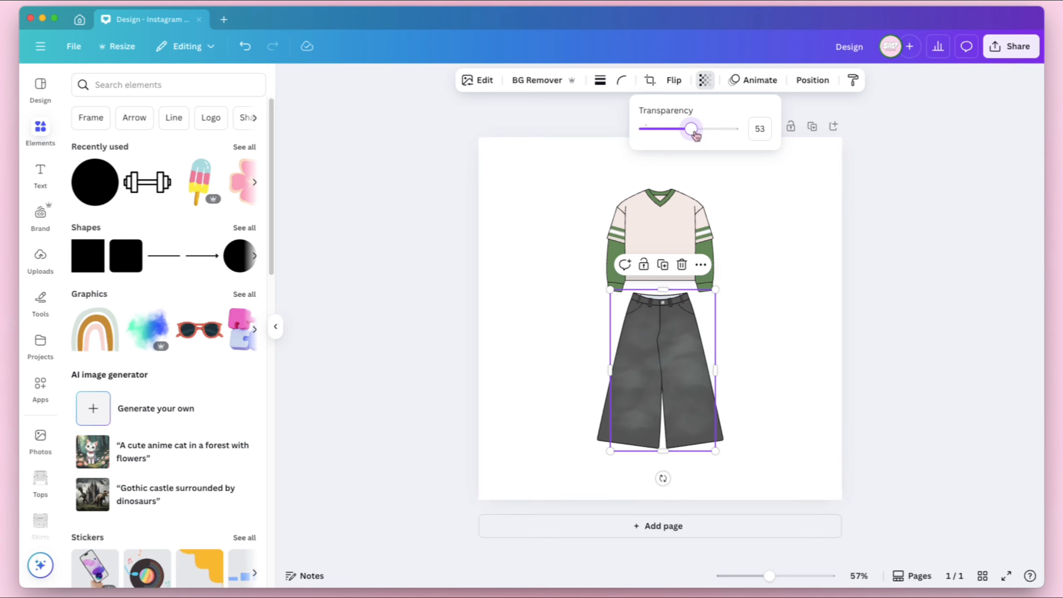
{"action": "left_click_drag", "start_coordinate": [694, 135], "coordinate": [685, 154]}
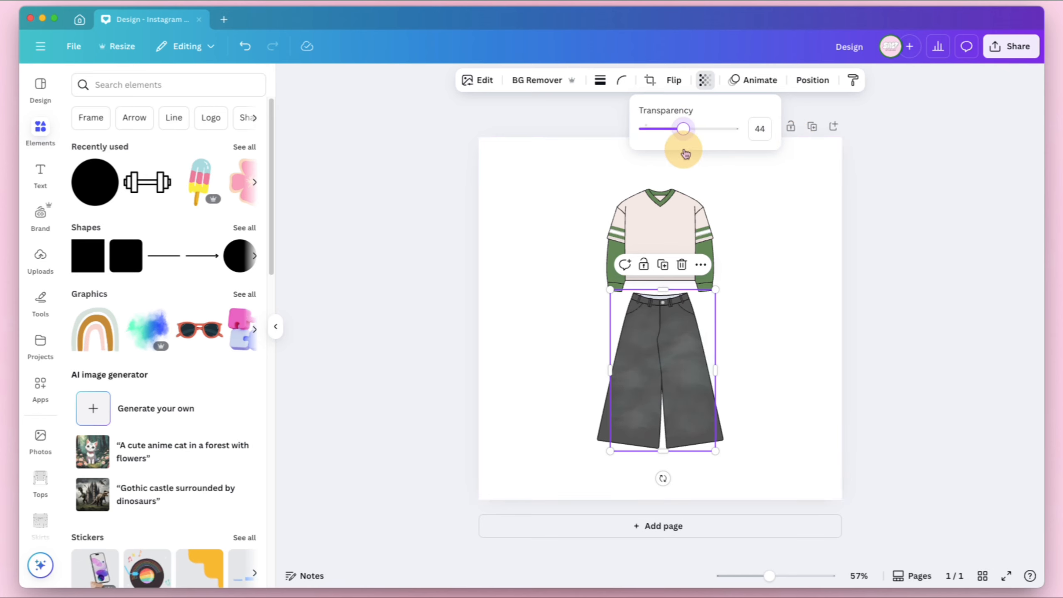
{"action": "left_click", "coordinate": [517, 235]}
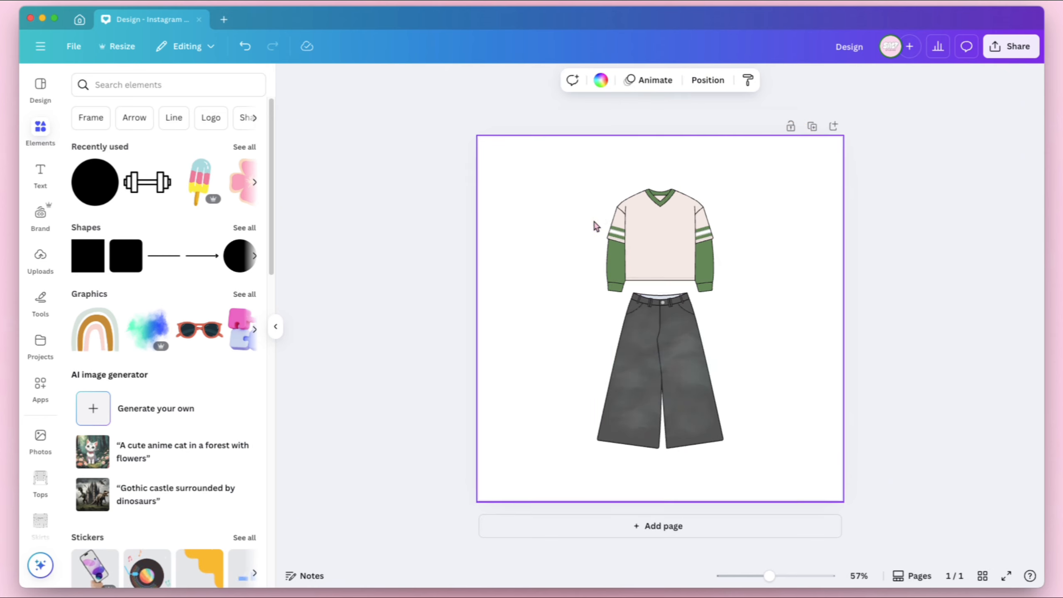
Change the pants' remaining pale grey-blue inner waistband colour to near-black #221f1f
{"action": "left_click", "coordinate": [598, 420]}
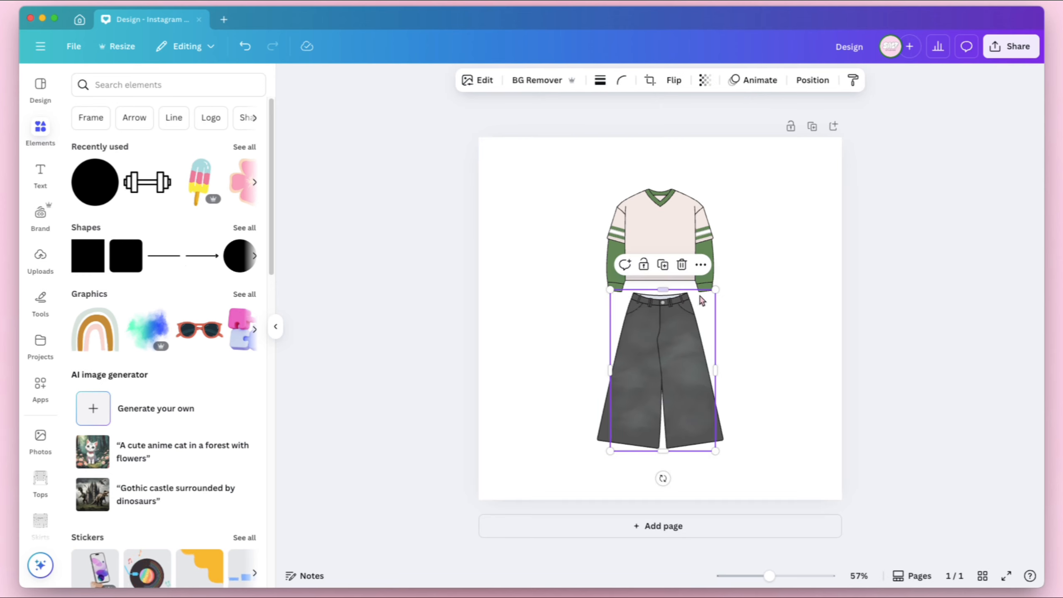
{"action": "left_click", "coordinate": [613, 352]}
{"action": "left_click", "coordinate": [550, 80]}
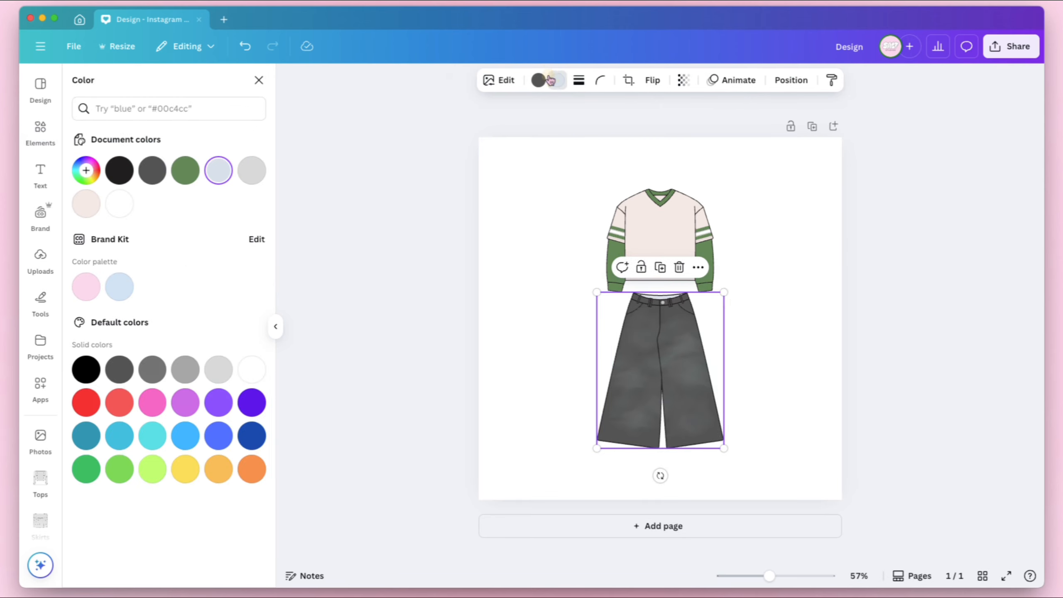
{"action": "left_click", "coordinate": [119, 170]}
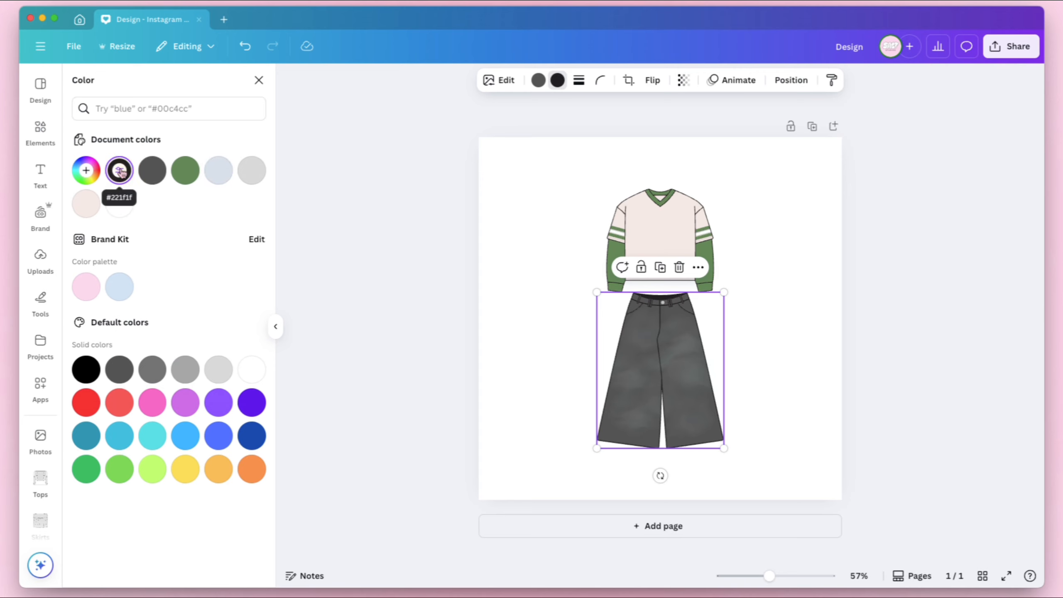
{"action": "left_click", "coordinate": [528, 243]}
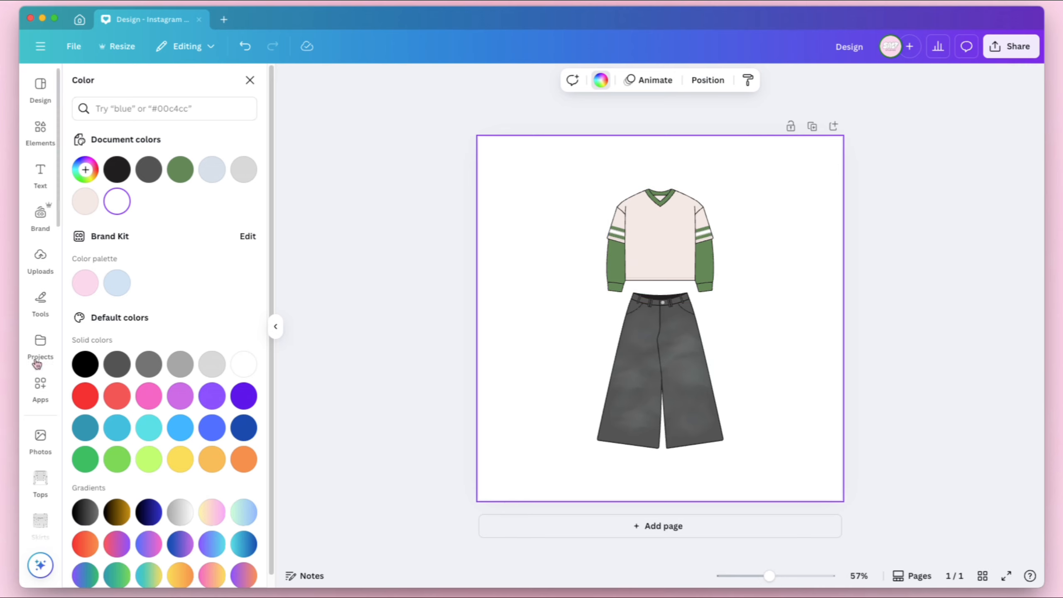
Add a heading reading "07" and move it onto the chest of the V-neck top
{"action": "left_click", "coordinate": [42, 171]}
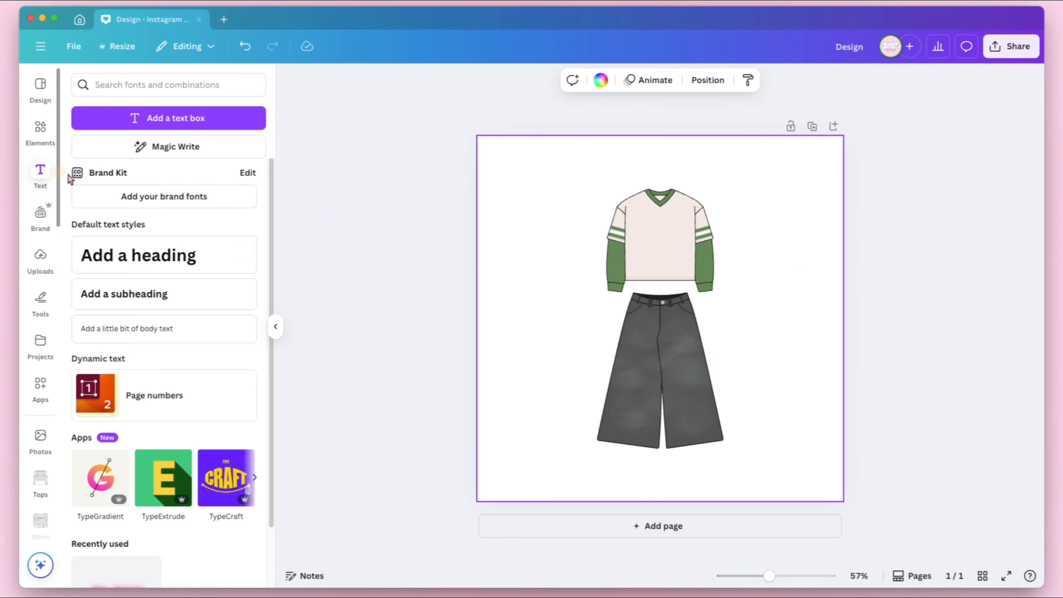
{"action": "left_click", "coordinate": [172, 254]}
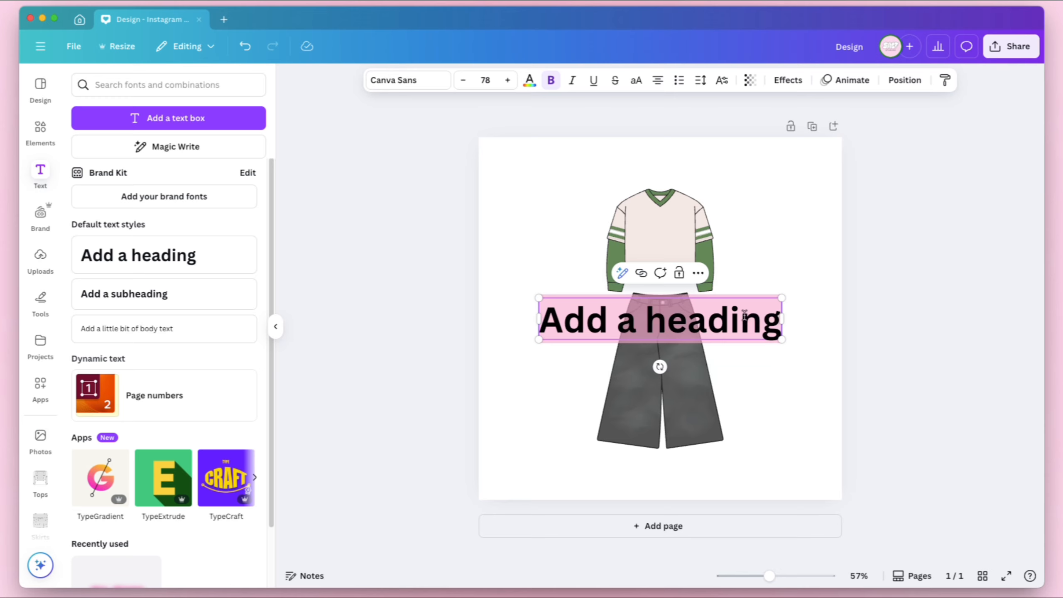
{"action": "type", "text": "07"}
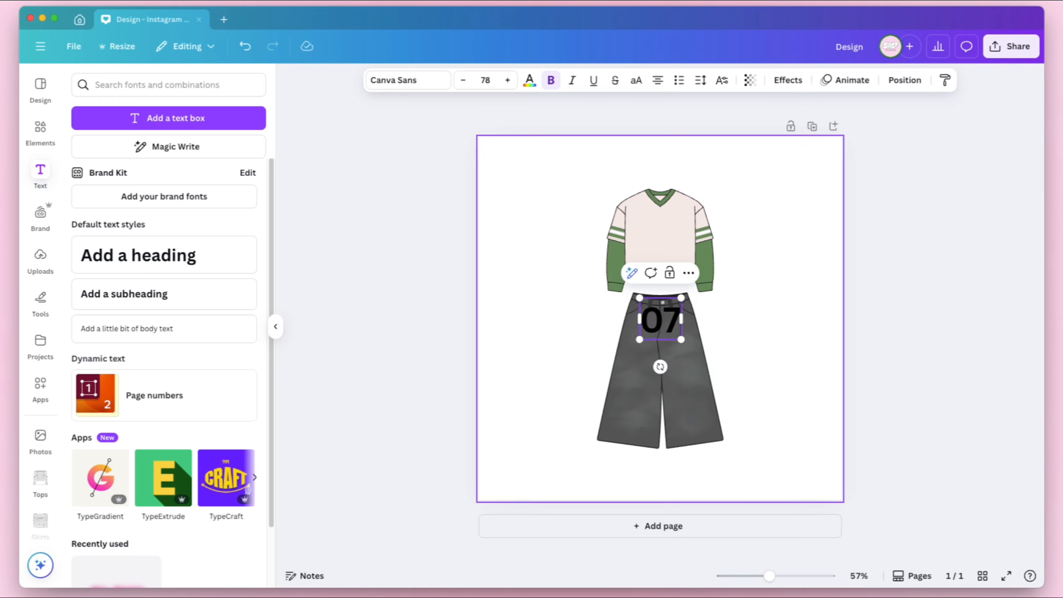
{"action": "left_click", "coordinate": [534, 87]}
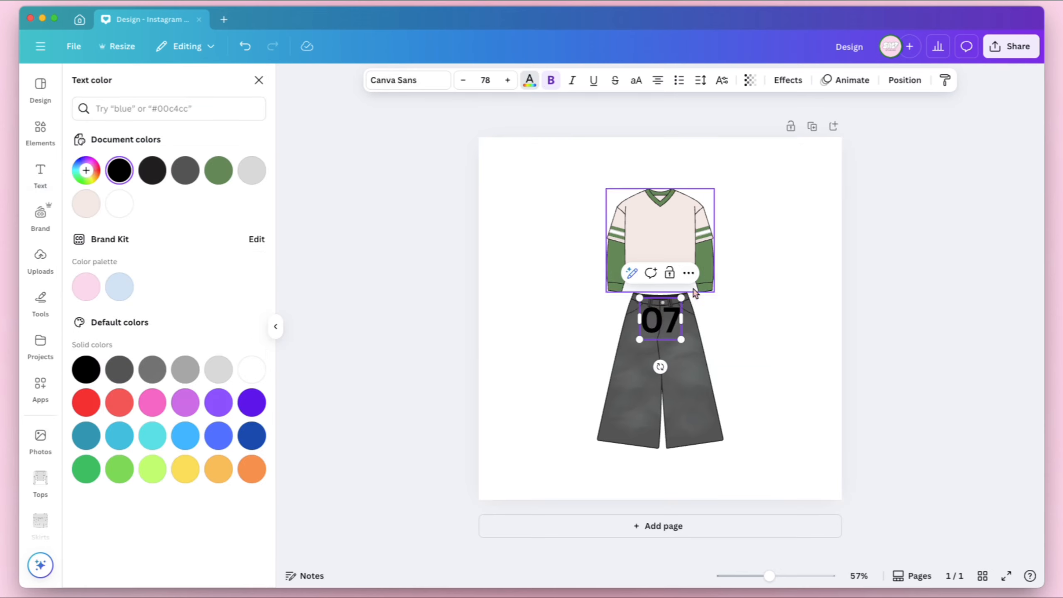
{"action": "left_click", "coordinate": [561, 305]}
{"action": "left_click_drag", "start_coordinate": [655, 327], "coordinate": [655, 242]}
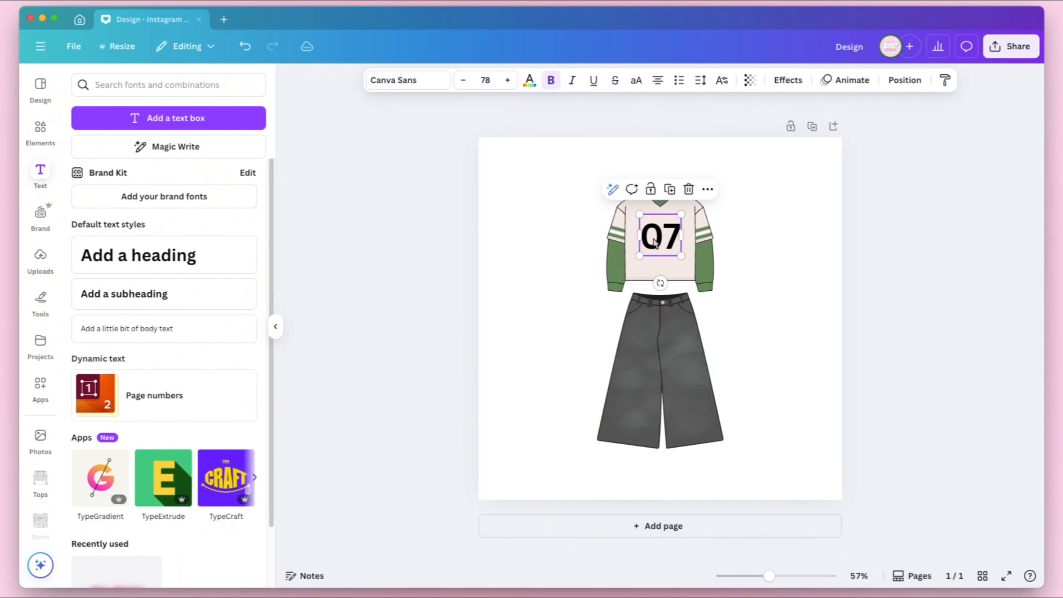
Search the fonts for "college", set the 07 in Wildcat College and enlarge it to size 128
{"action": "left_click", "coordinate": [391, 80]}
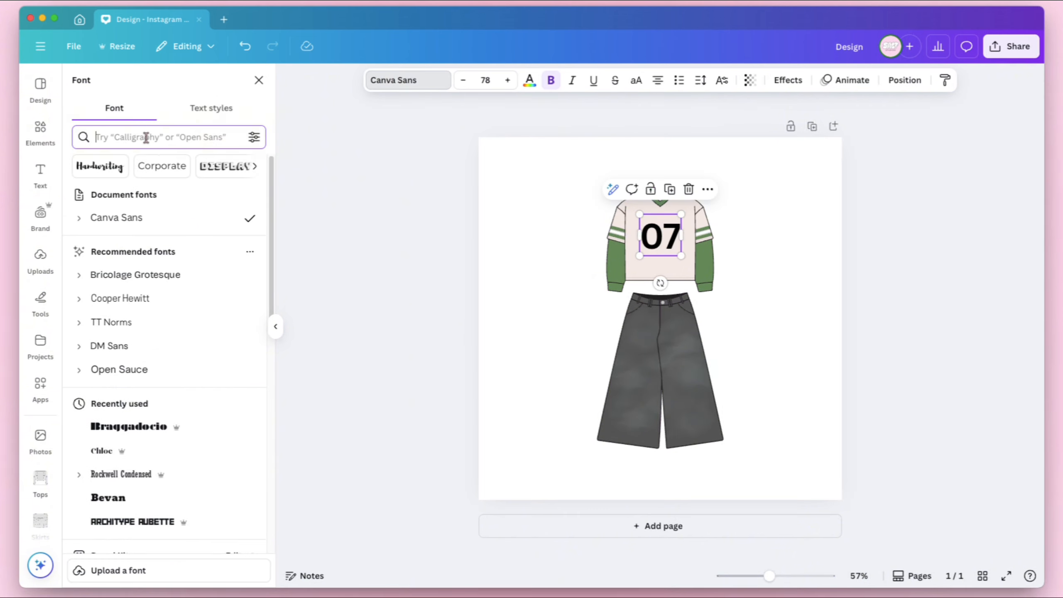
{"action": "left_click", "coordinate": [146, 138]}
{"action": "type", "text": "colleege"}
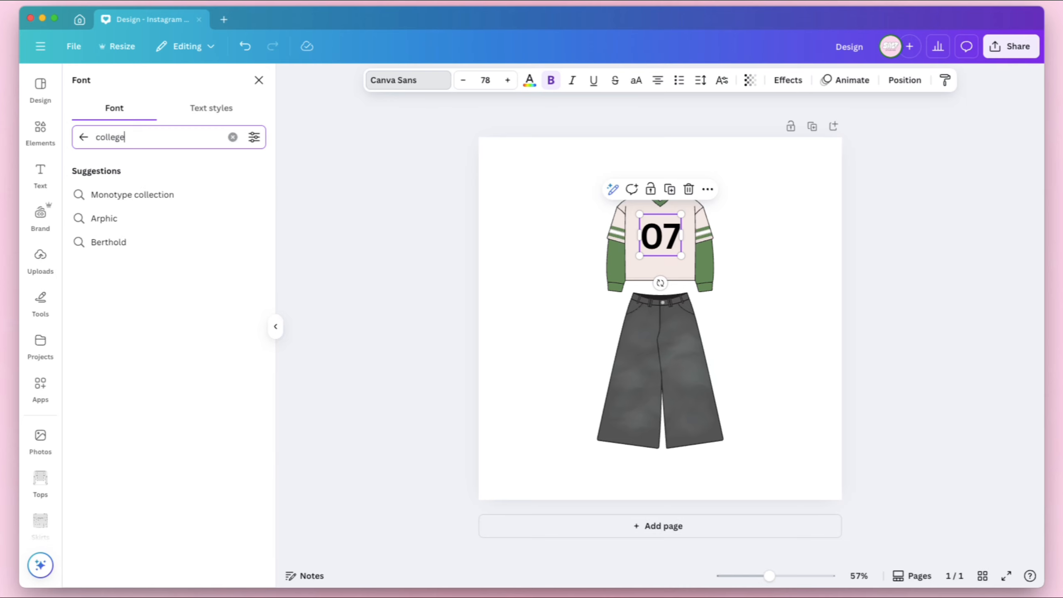
{"action": "key", "text": "Return"}
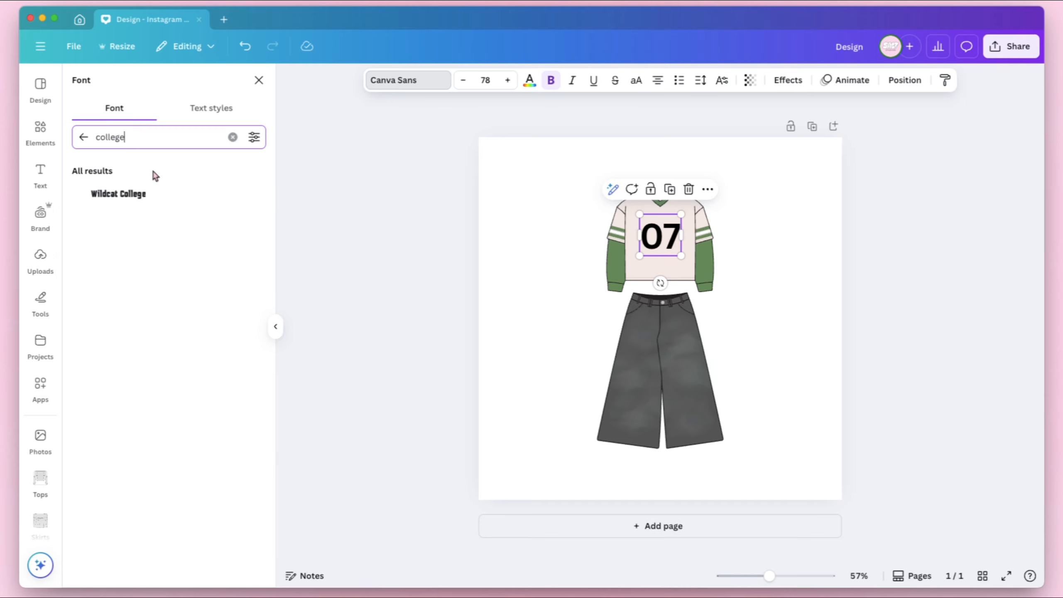
{"action": "left_click", "coordinate": [147, 199]}
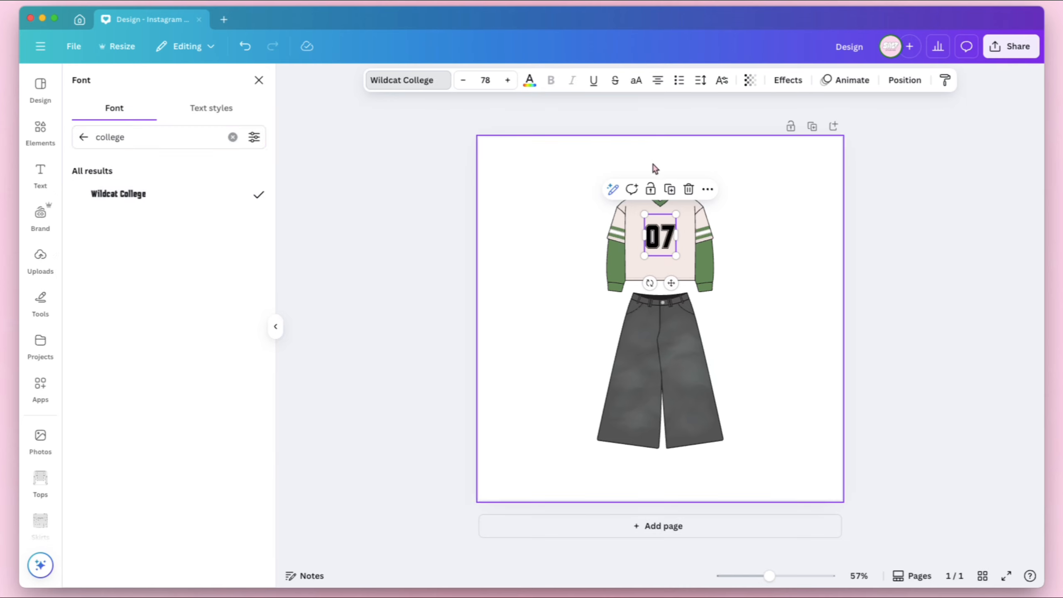
{"action": "mouse_move", "coordinate": [676, 256]}
{"action": "left_mouse_down"}
{"action": "mouse_move", "coordinate": [696, 282]}
{"action": "mouse_move", "coordinate": [676, 248]}
{"action": "left_mouse_up"}
Recolour the 07 in the same green as the sleeves and centre it on the top's chest
{"action": "left_click", "coordinate": [529, 80]}
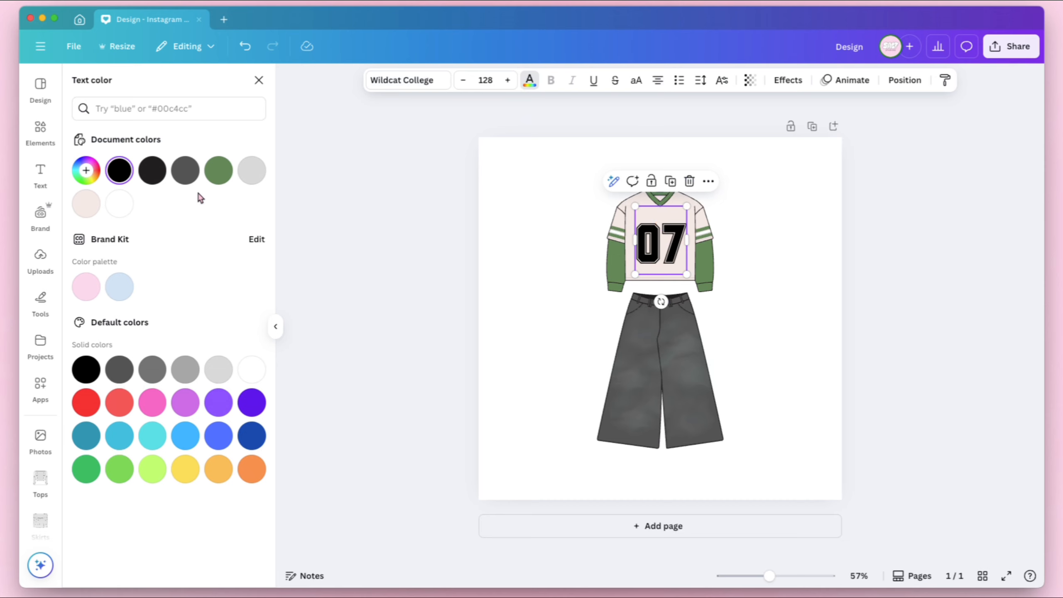
{"action": "left_click", "coordinate": [218, 170]}
{"action": "key", "text": "Escape"}
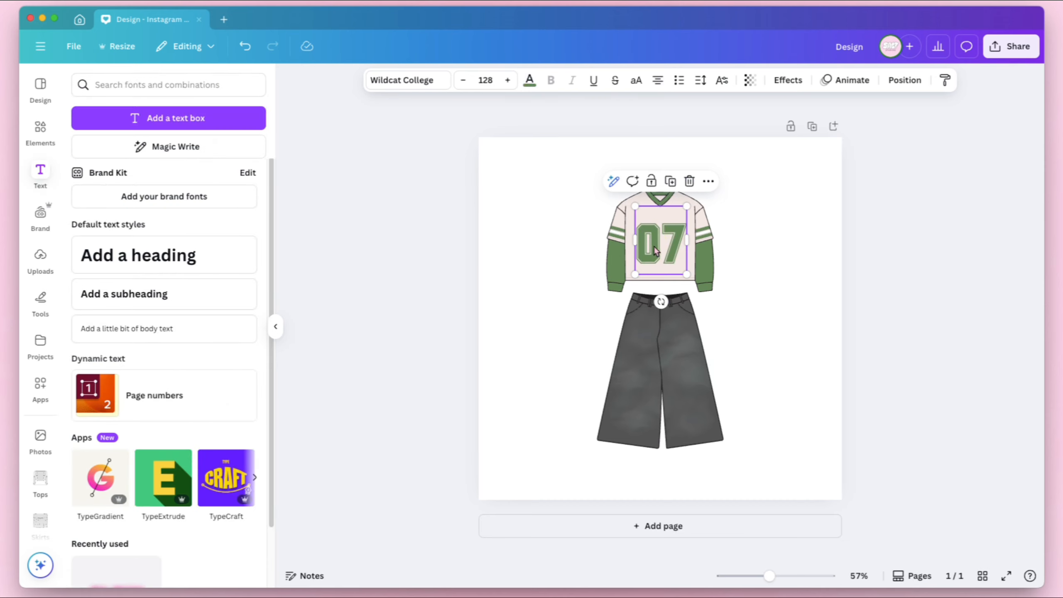
{"action": "left_click_drag", "start_coordinate": [654, 246], "coordinate": [654, 246]}
{"action": "left_click", "coordinate": [846, 244]}
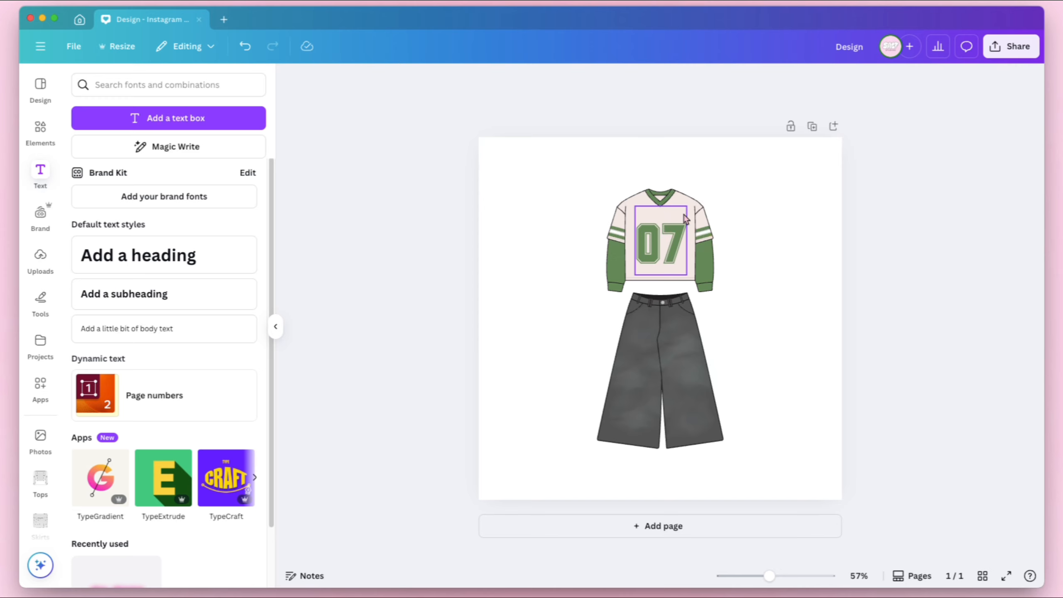
{"action": "left_click", "coordinate": [651, 243]}
{"action": "left_click", "coordinate": [803, 248]}
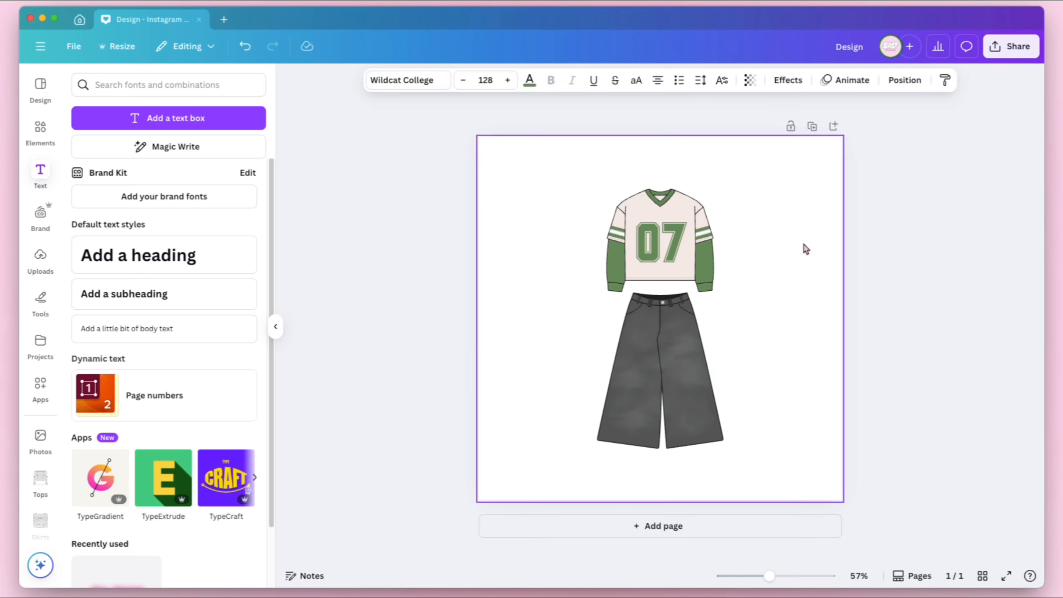